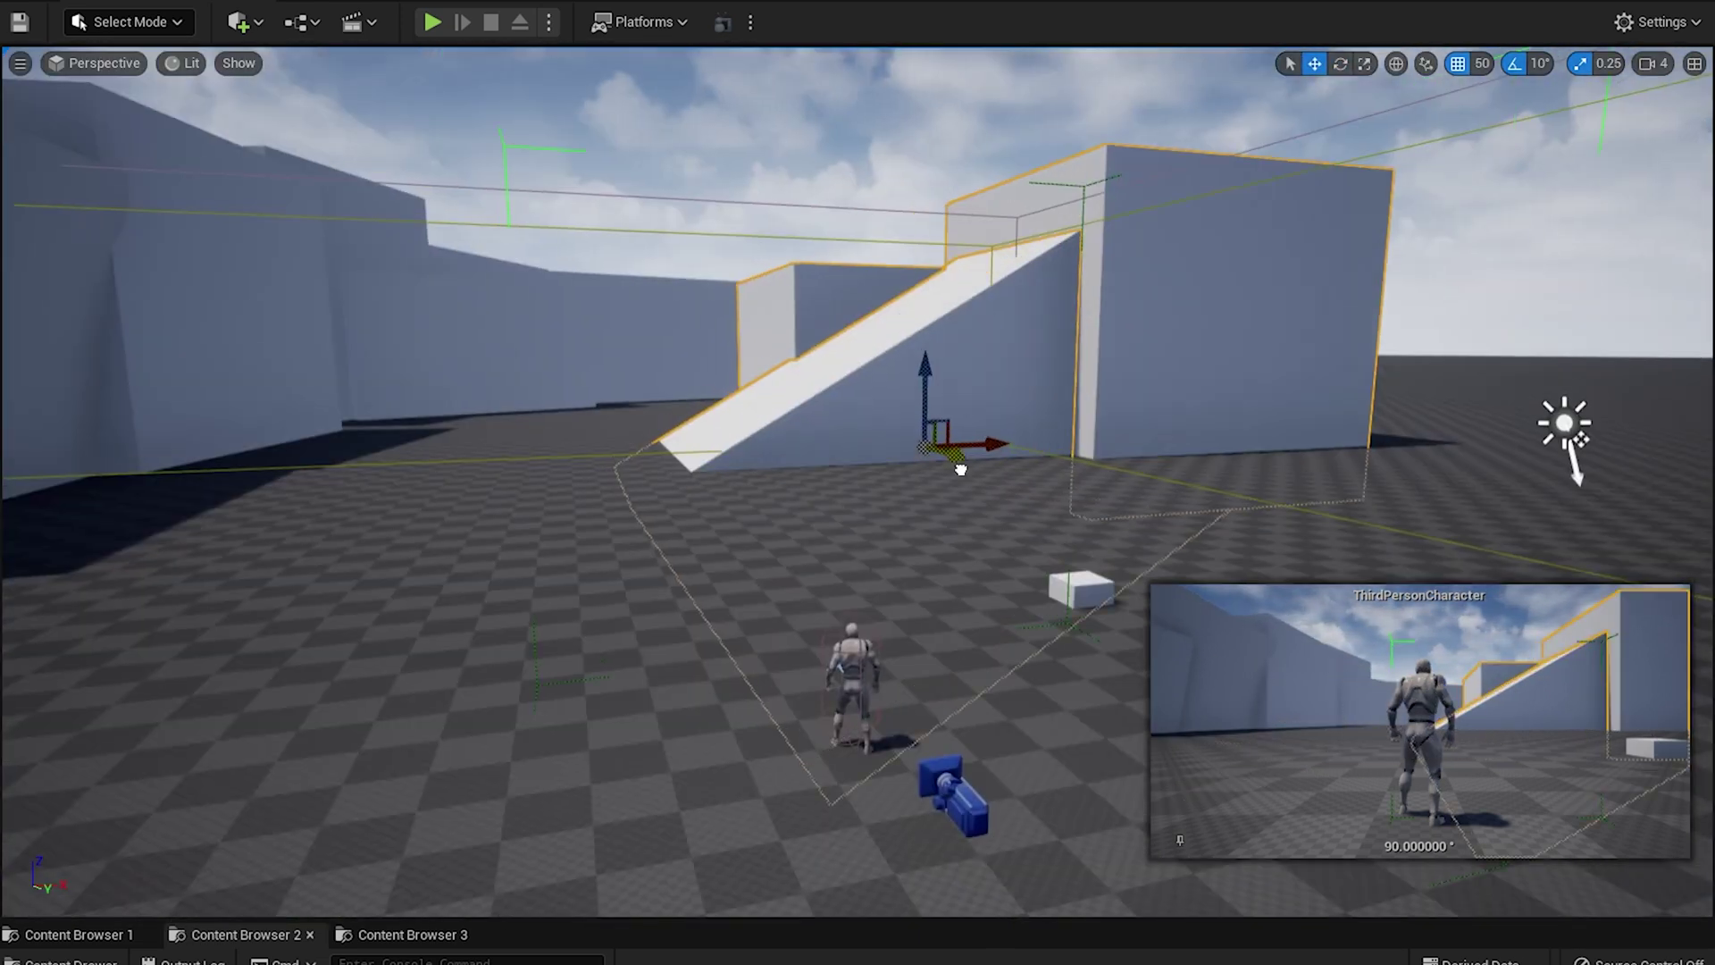
Step: Play the level in the editor to test the lake blockout
key(alt+p)
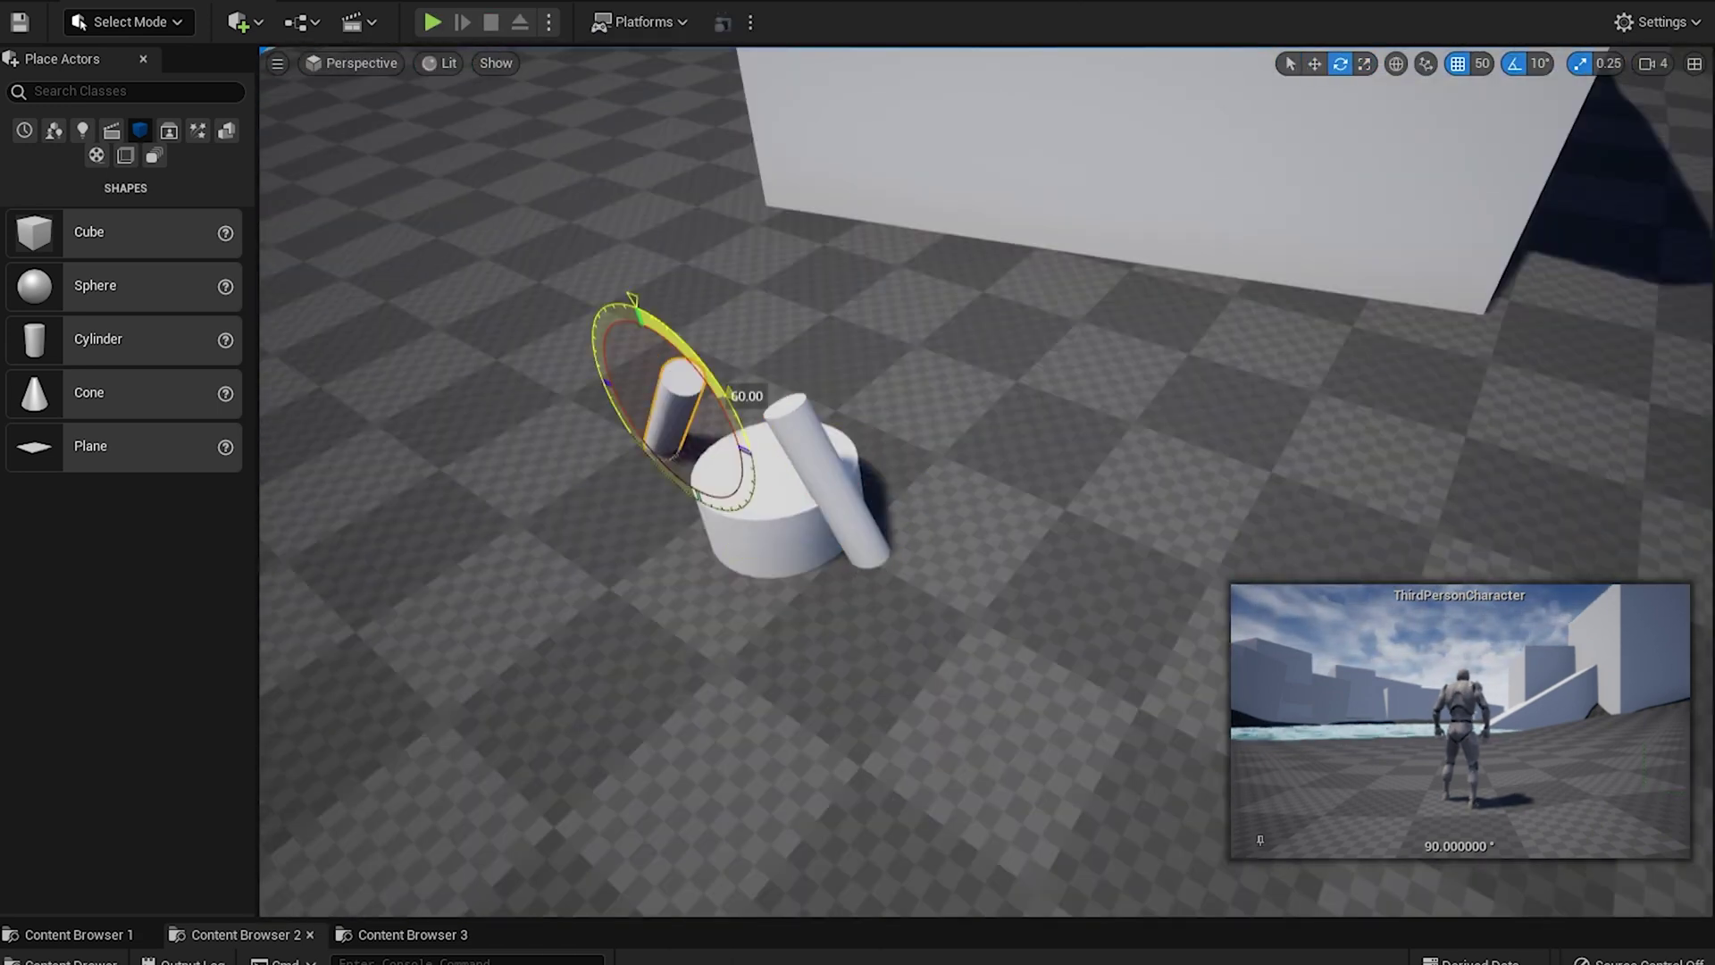
Step: Play the level to test the cylinder campfire blockout beside the lake
key(alt+p)
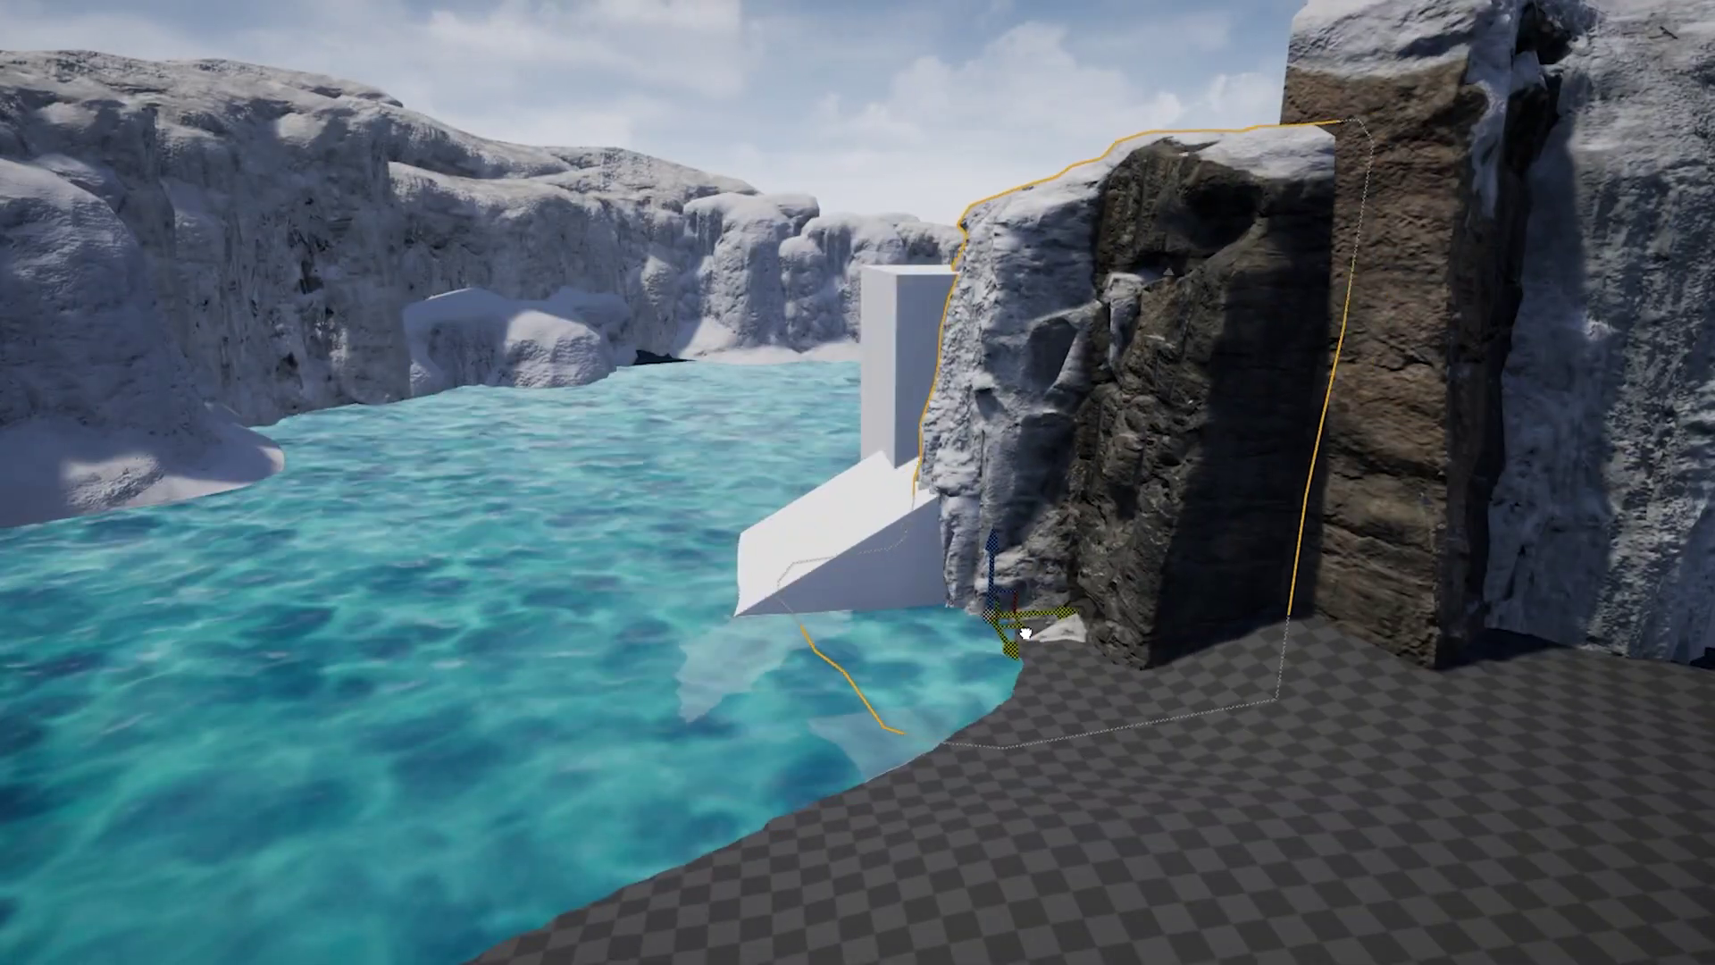
Step: Place another snowy ice rock standing in the lake water
drag(708, 747, 896, 687)
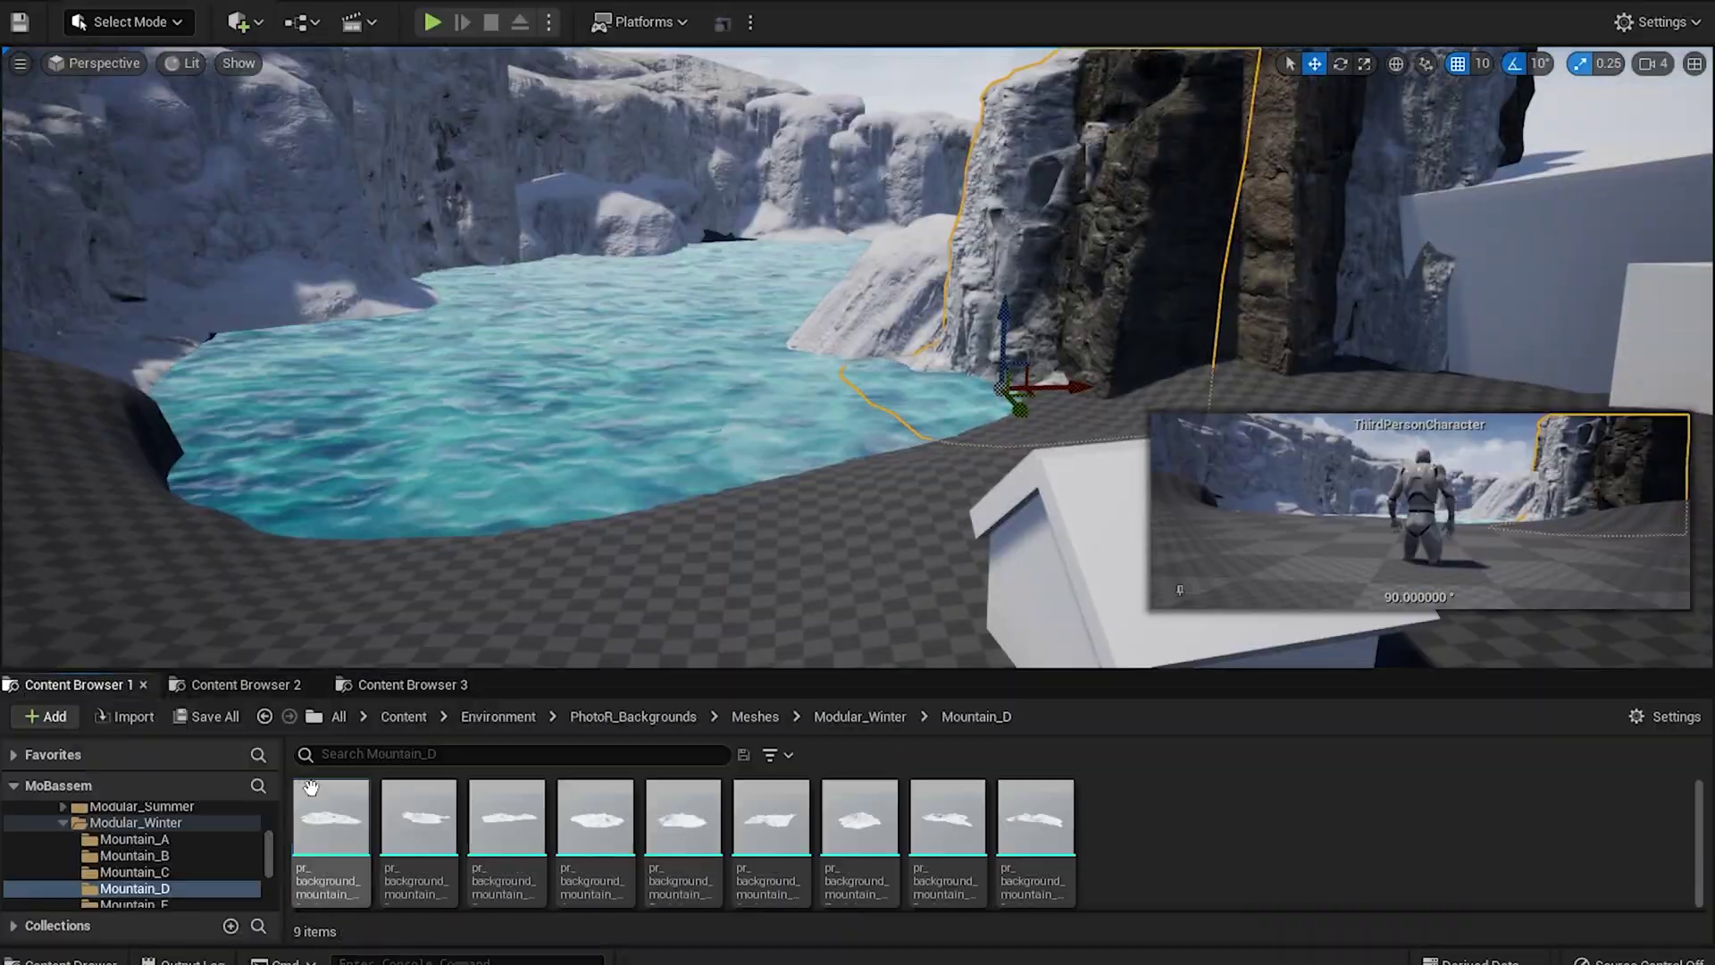
Step: Place Mountain_D mountain meshes as the backdrop, undoing one bad scale
click(330, 815)
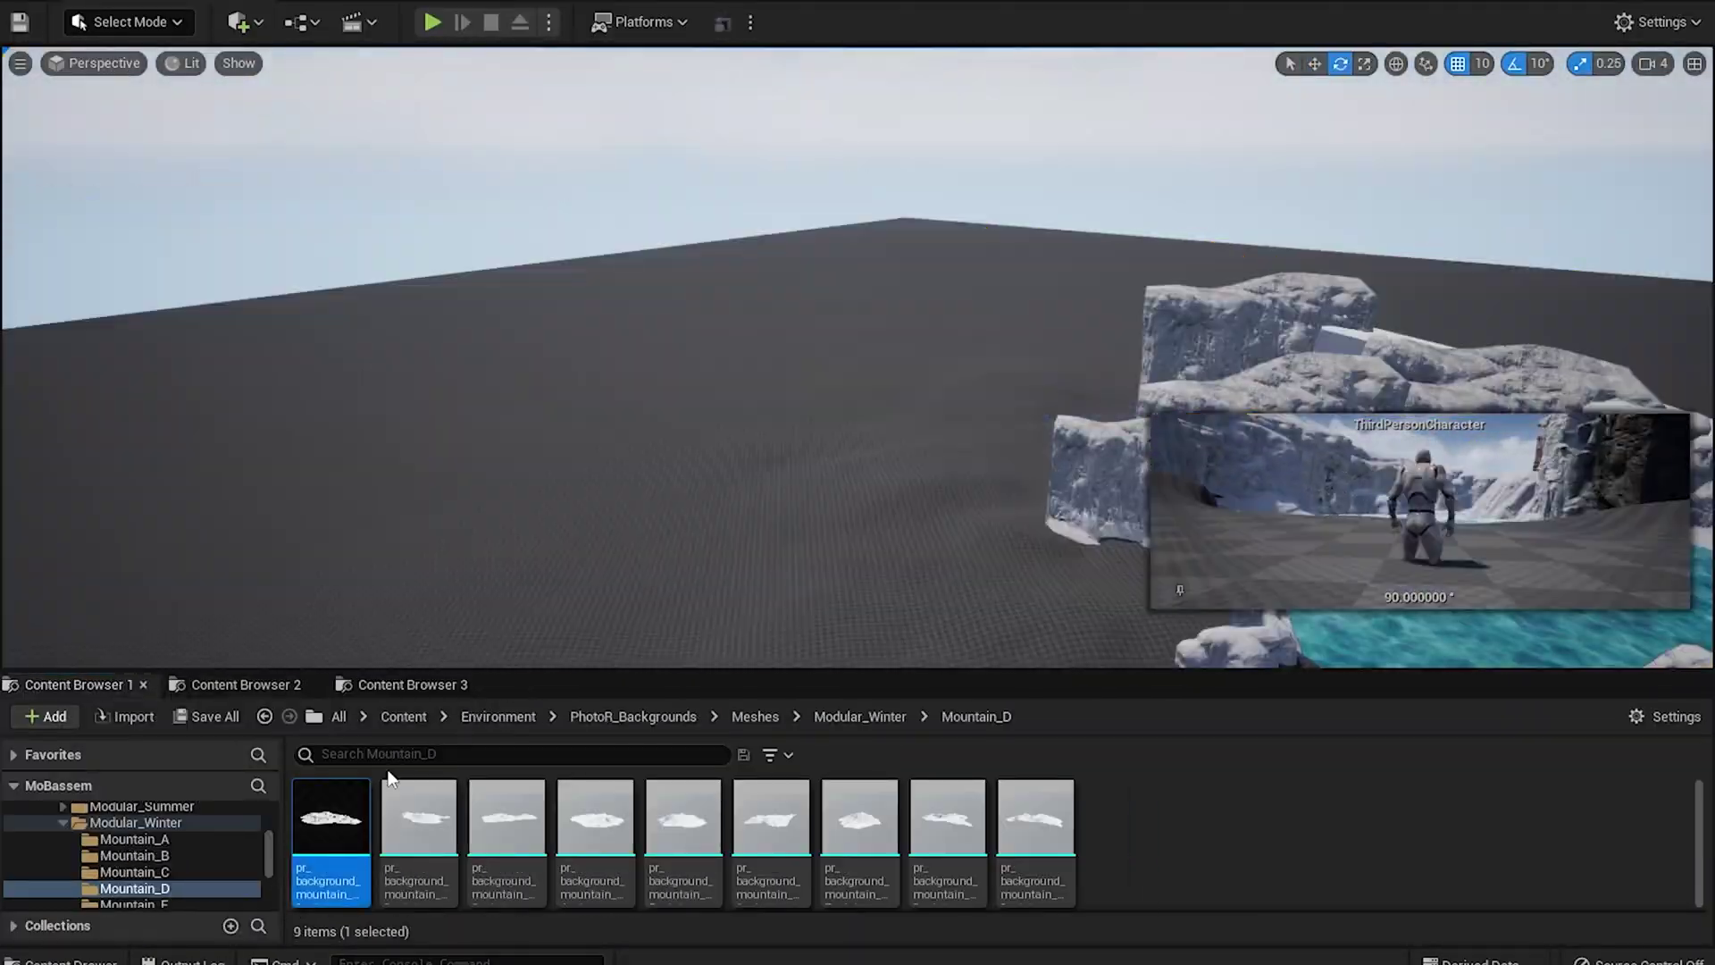
click(411, 813)
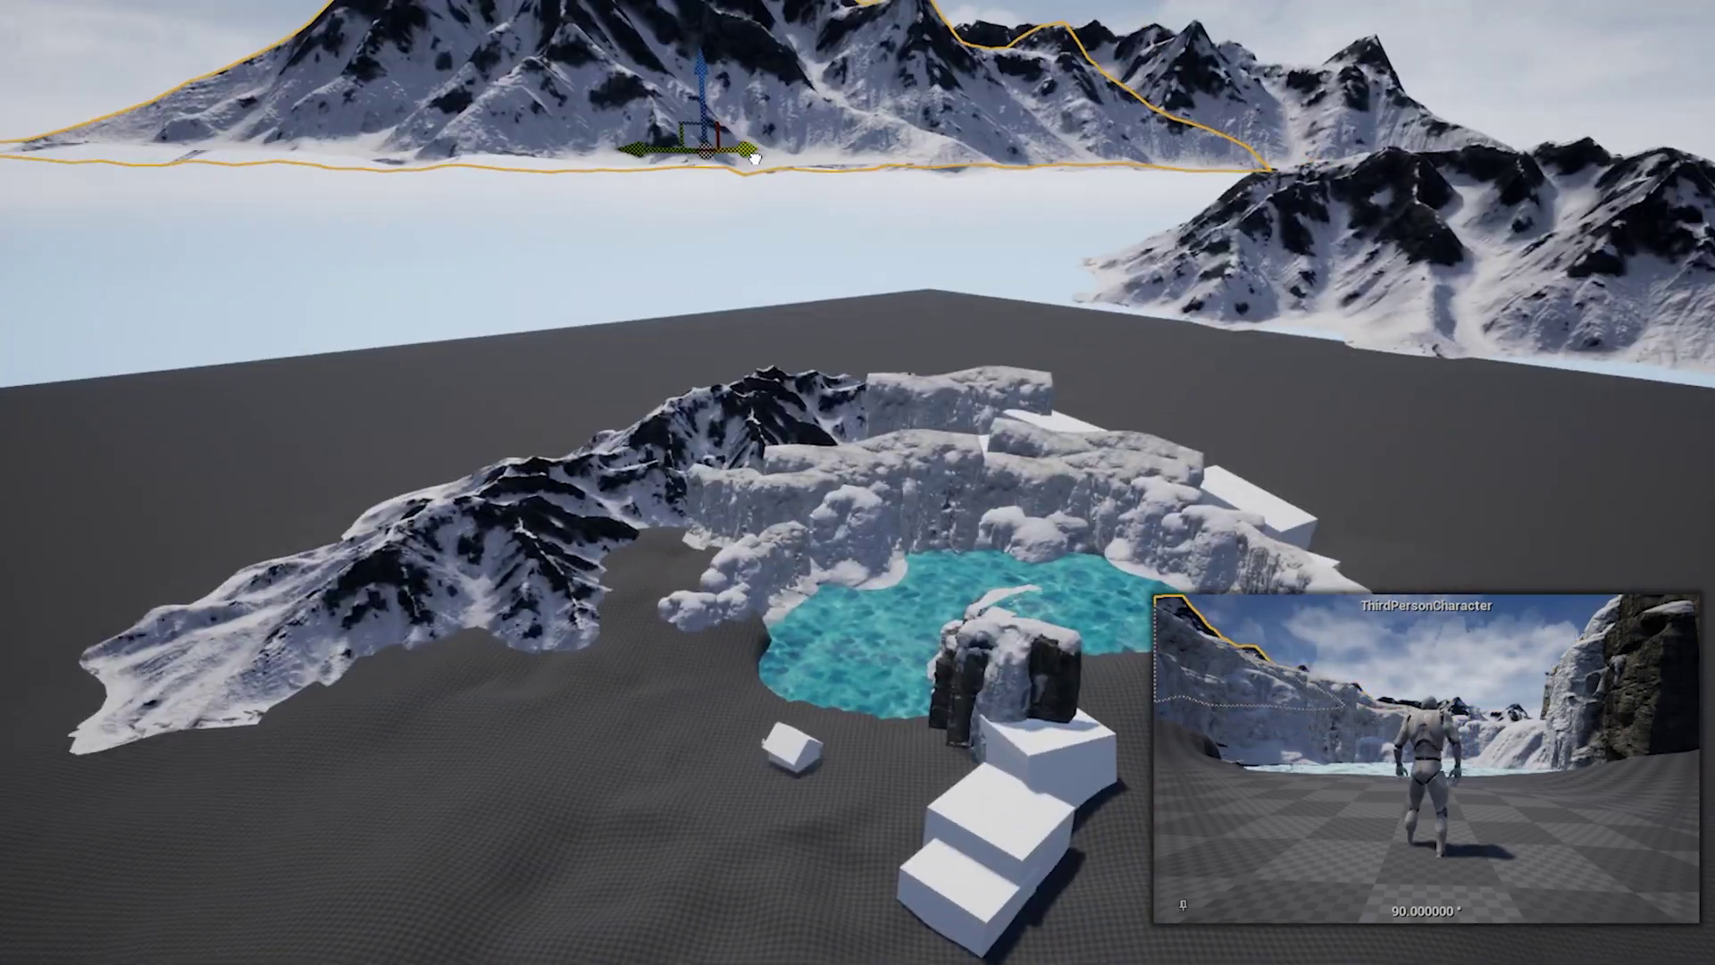
key(ctrl+z)
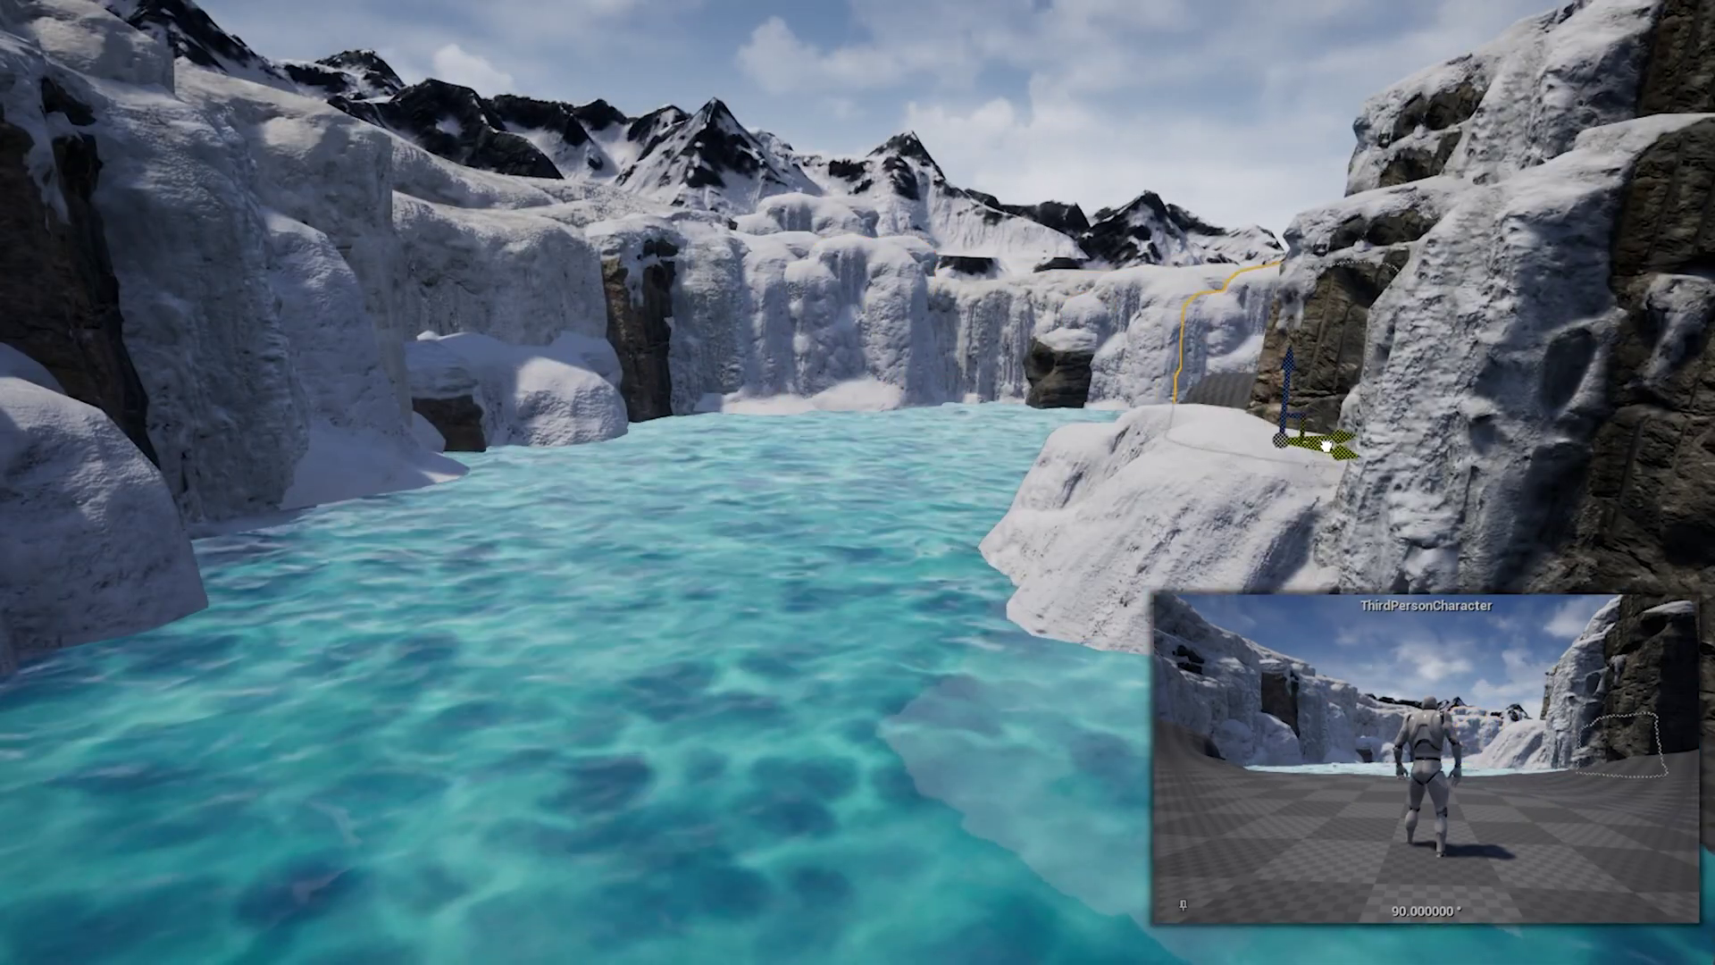
Step: Undo the last misplaced cliff-rock move around the lake
key(ctrl+z)
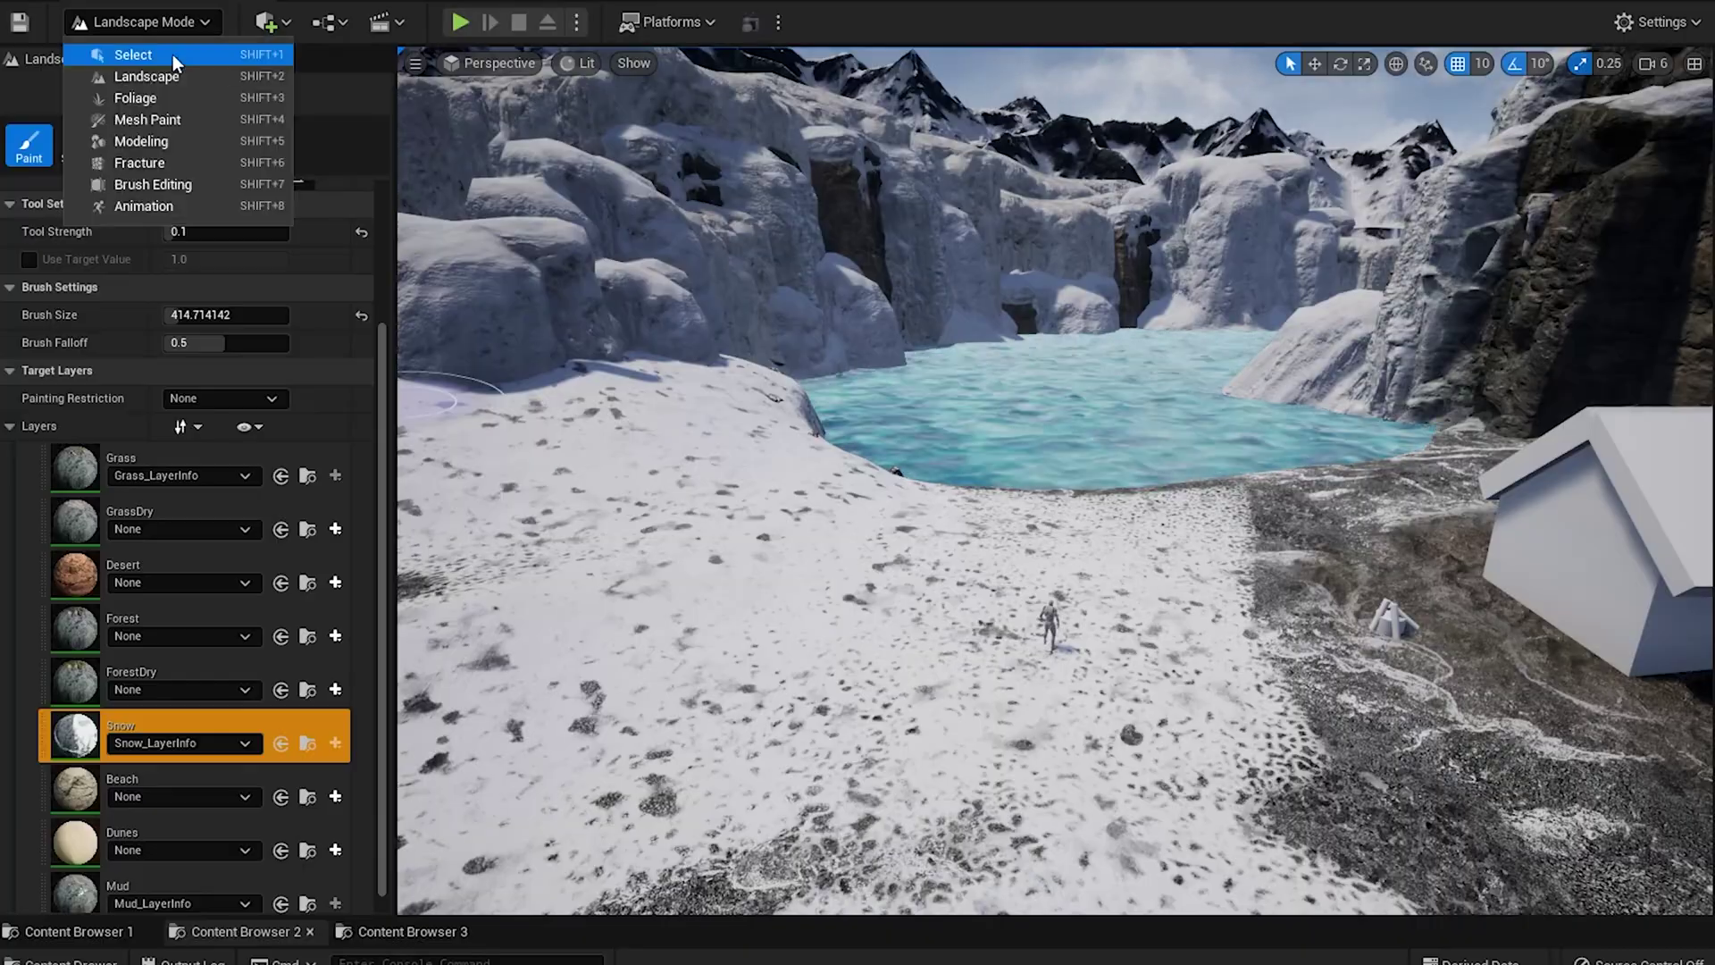
Step: Switch to Foliage Mode to paint grass on the landscape
click(172, 101)
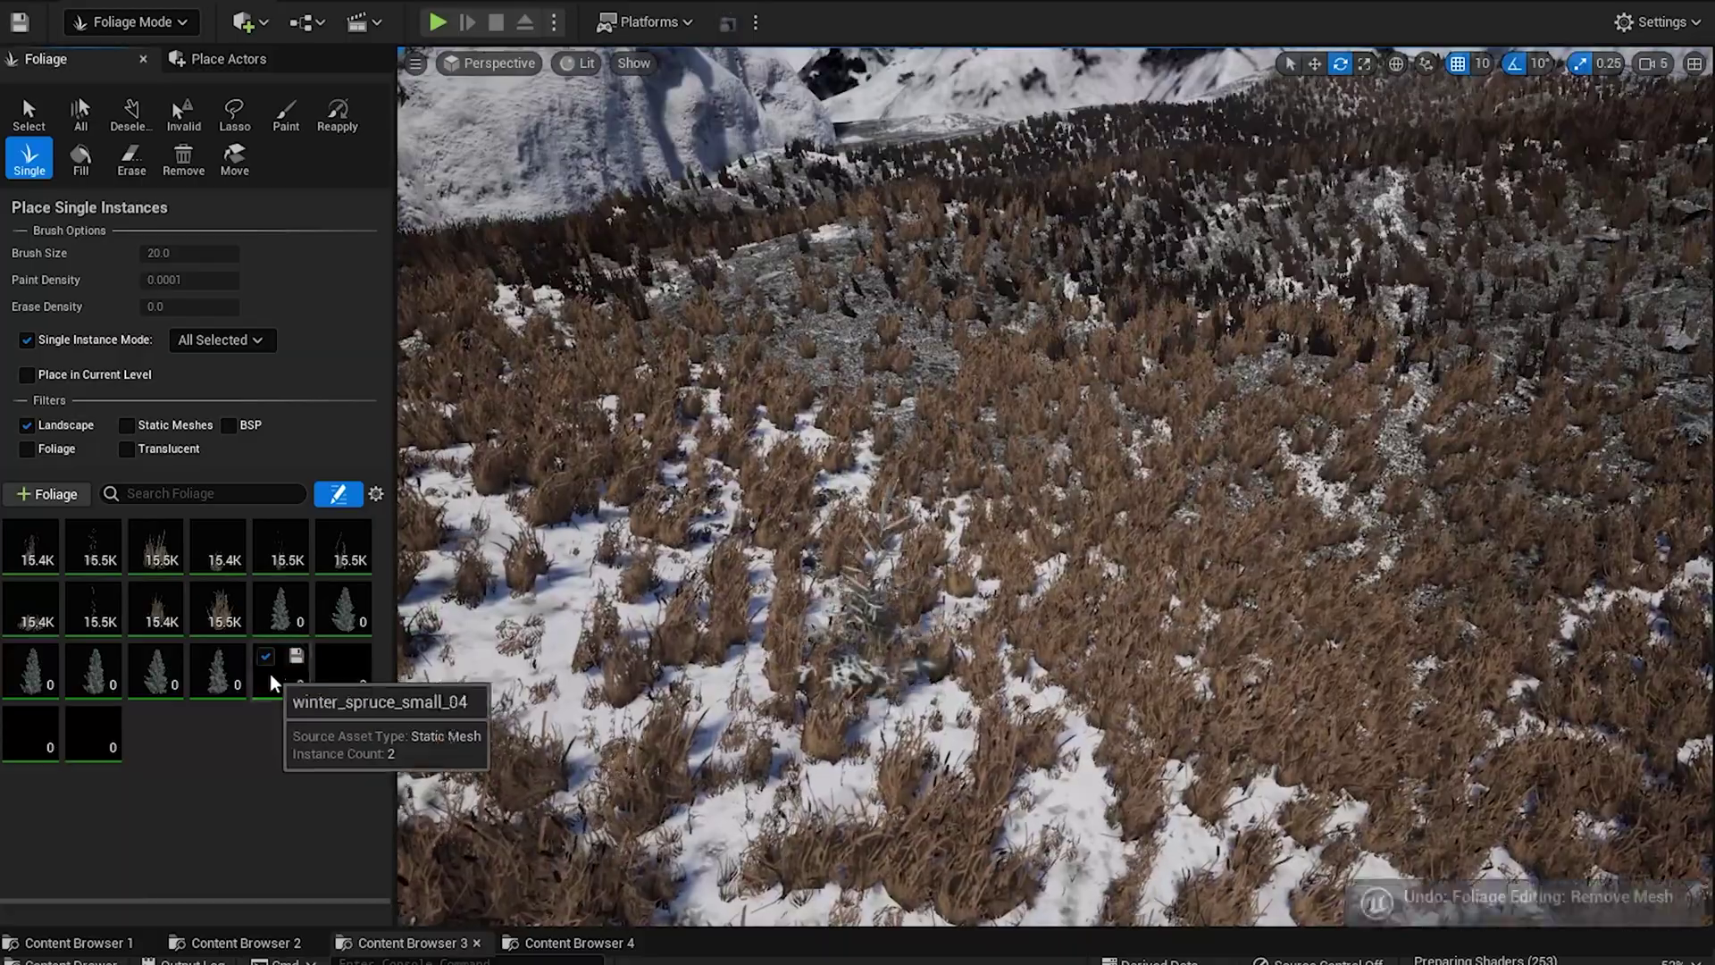
Step: Paint all selected foliage types around the hut and campfire at density 0.001
click(339, 493)
click(286, 113)
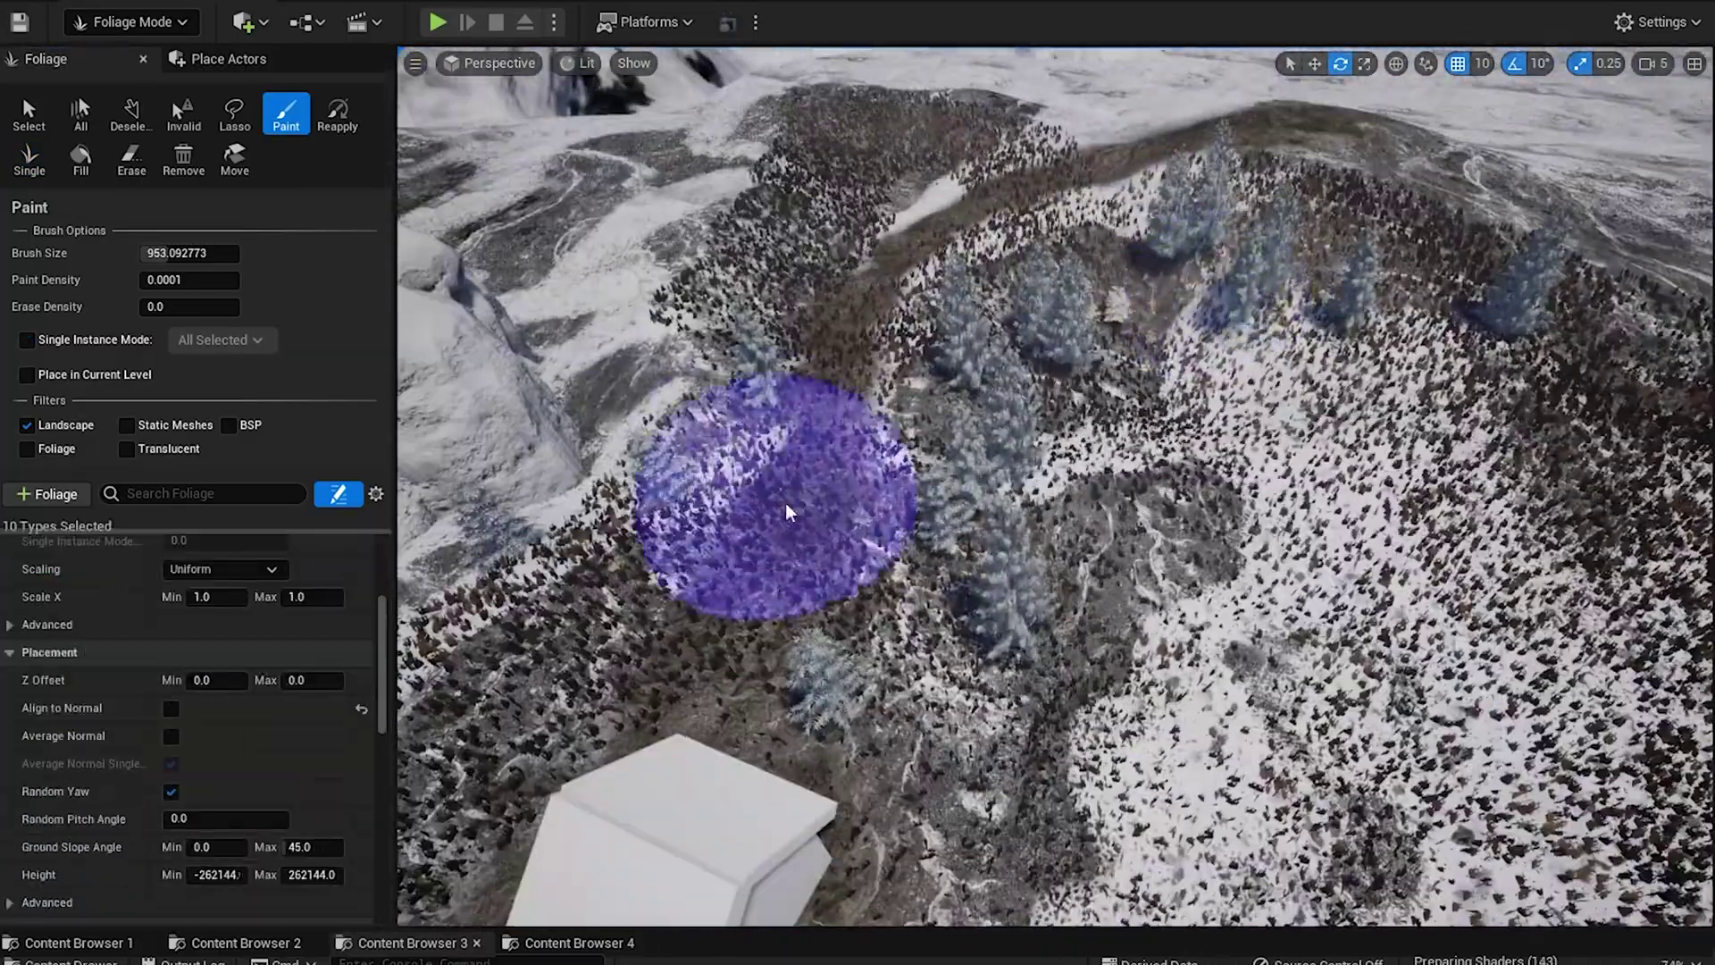
double_click(188, 280)
text(0.001)
key(Return)
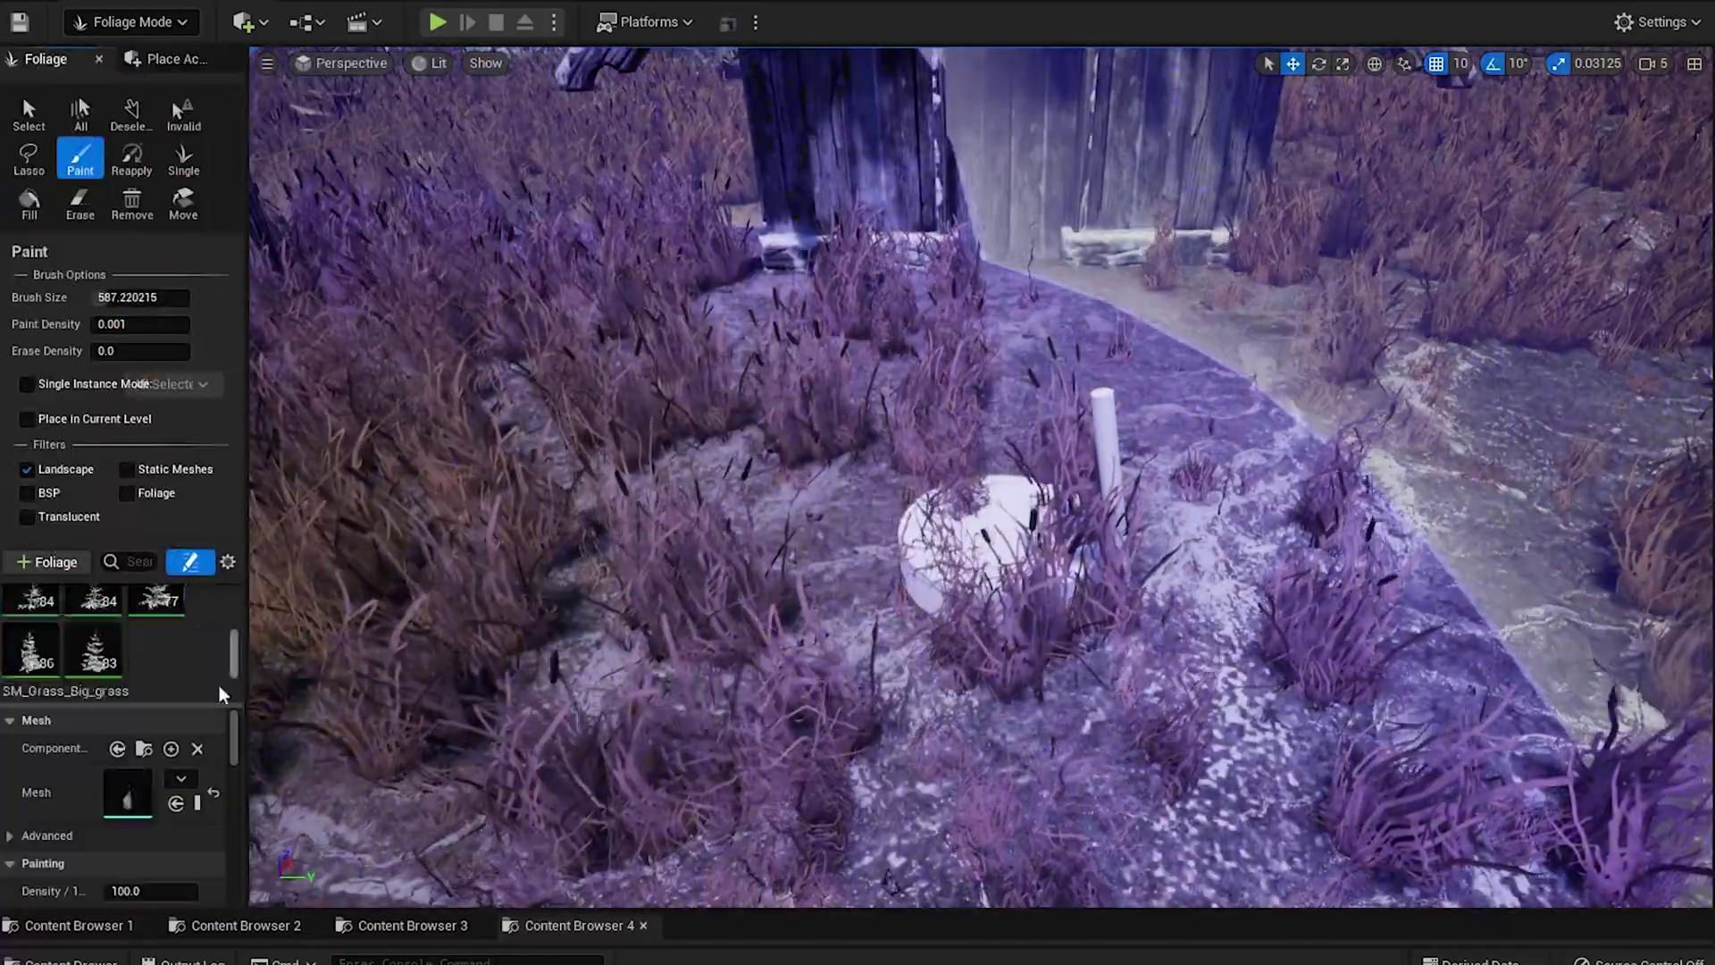
scroll(919, 578, down, 6)
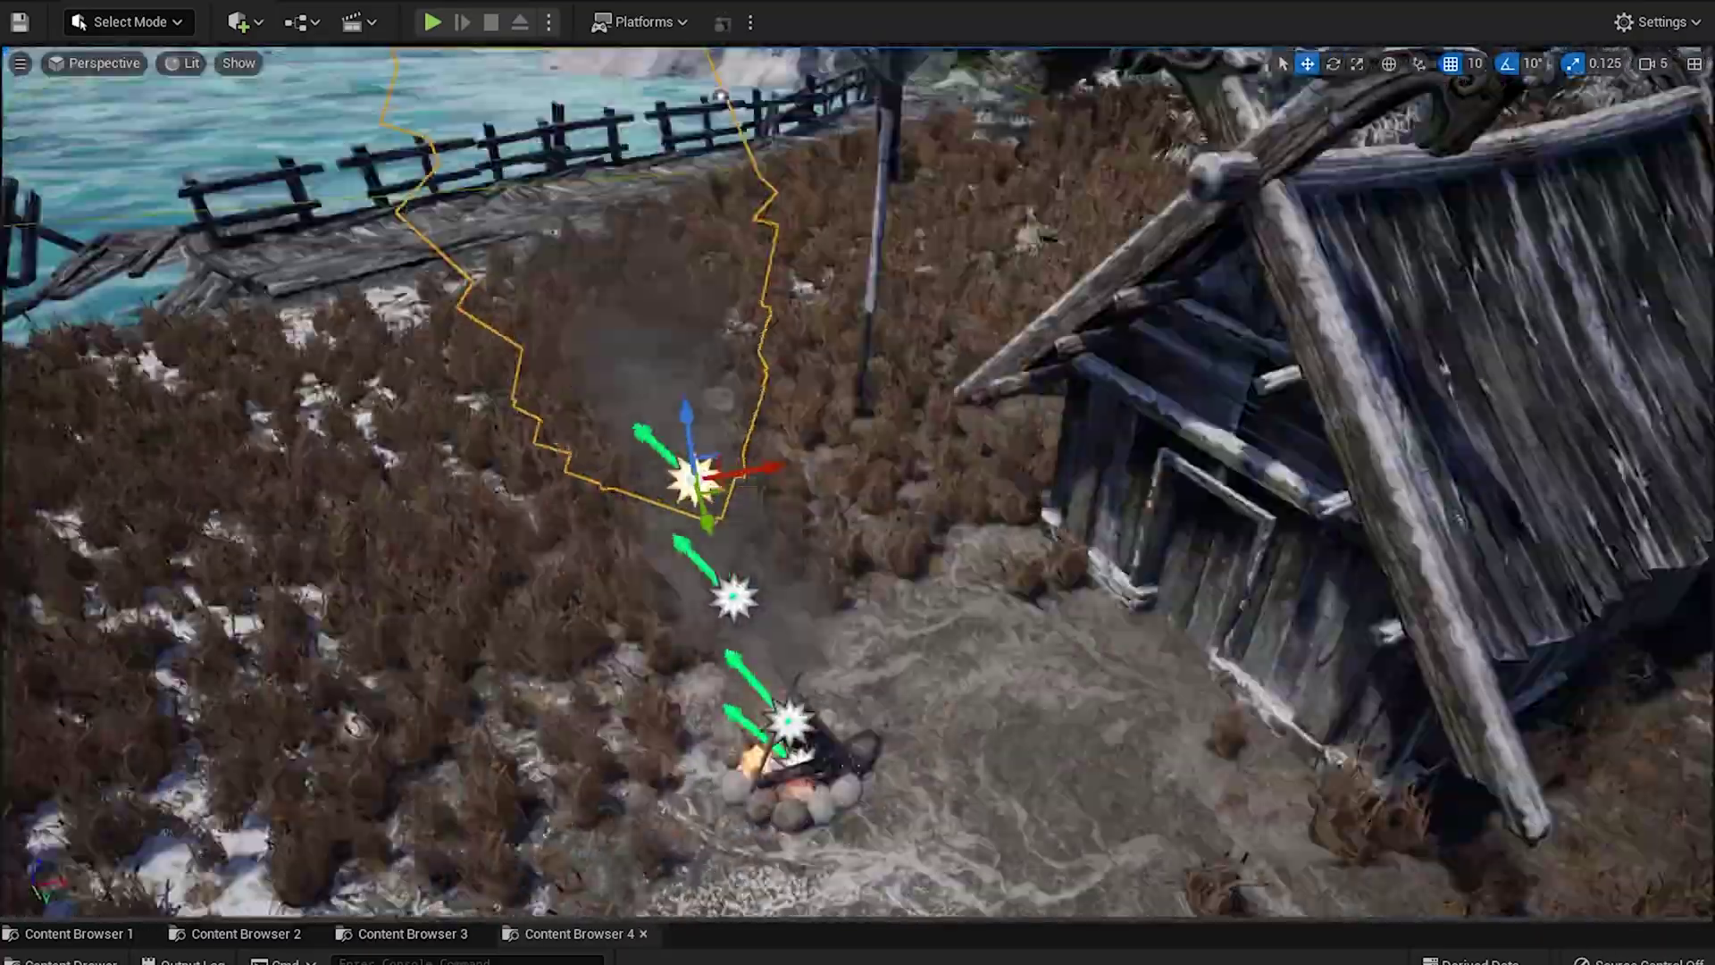
Step: Play-test the level, then frame the chosen rock in the viewport
key(alt+p)
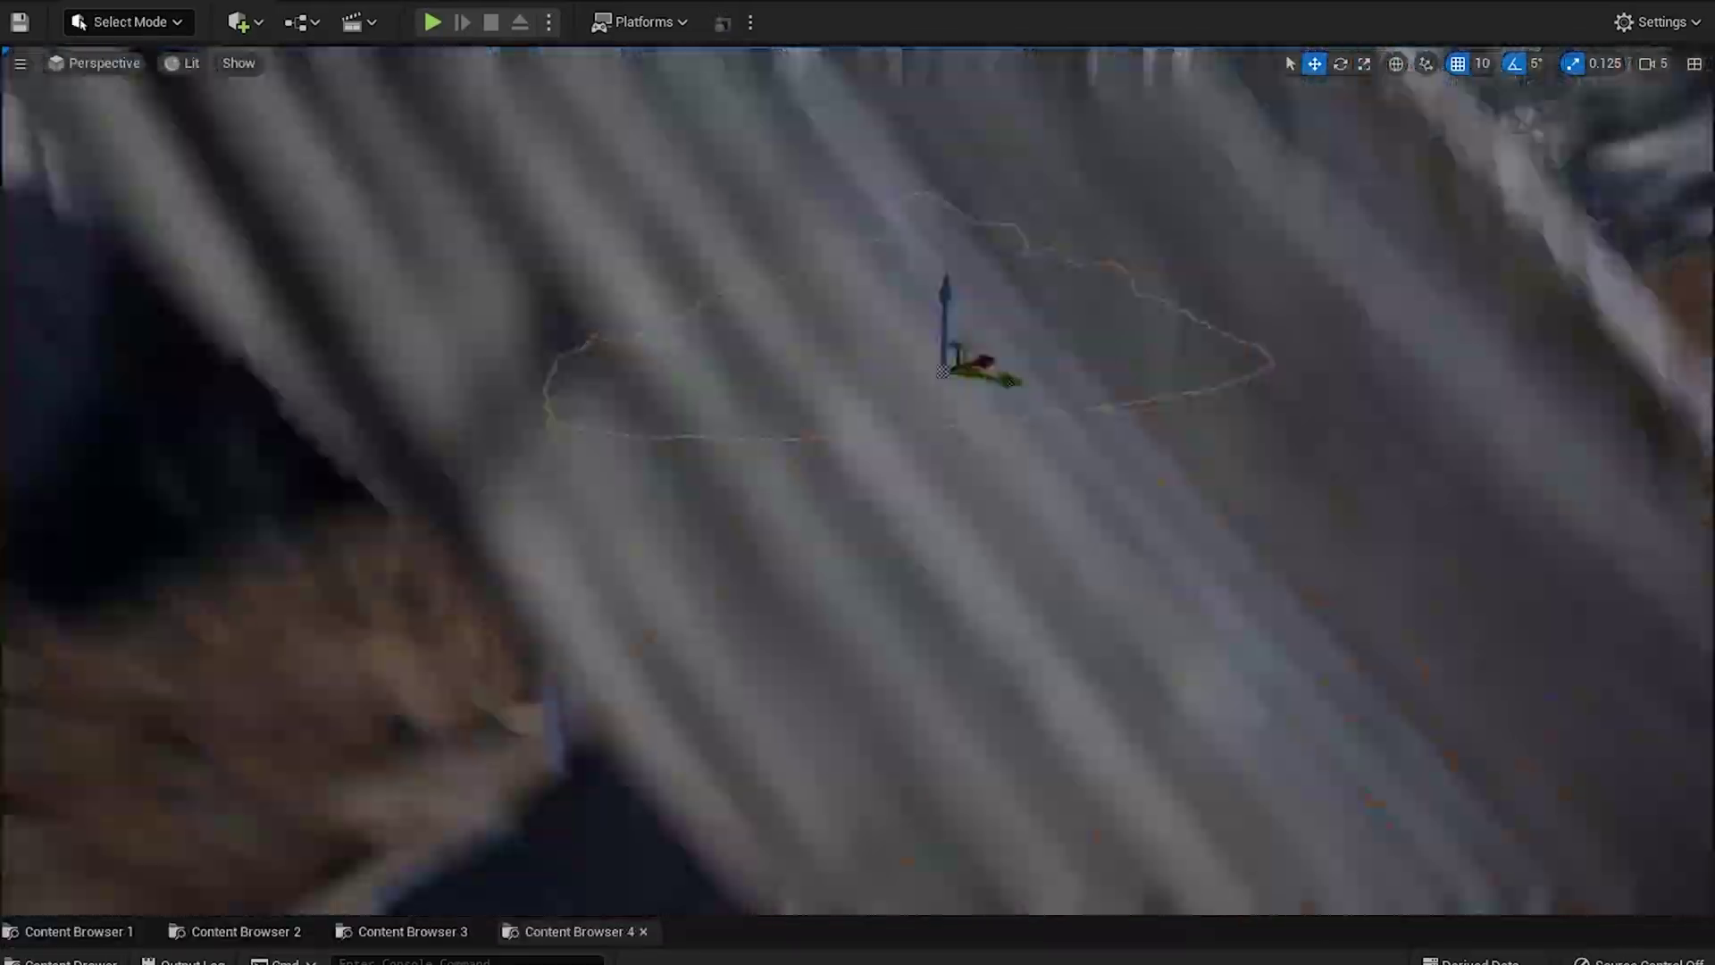
key(f)
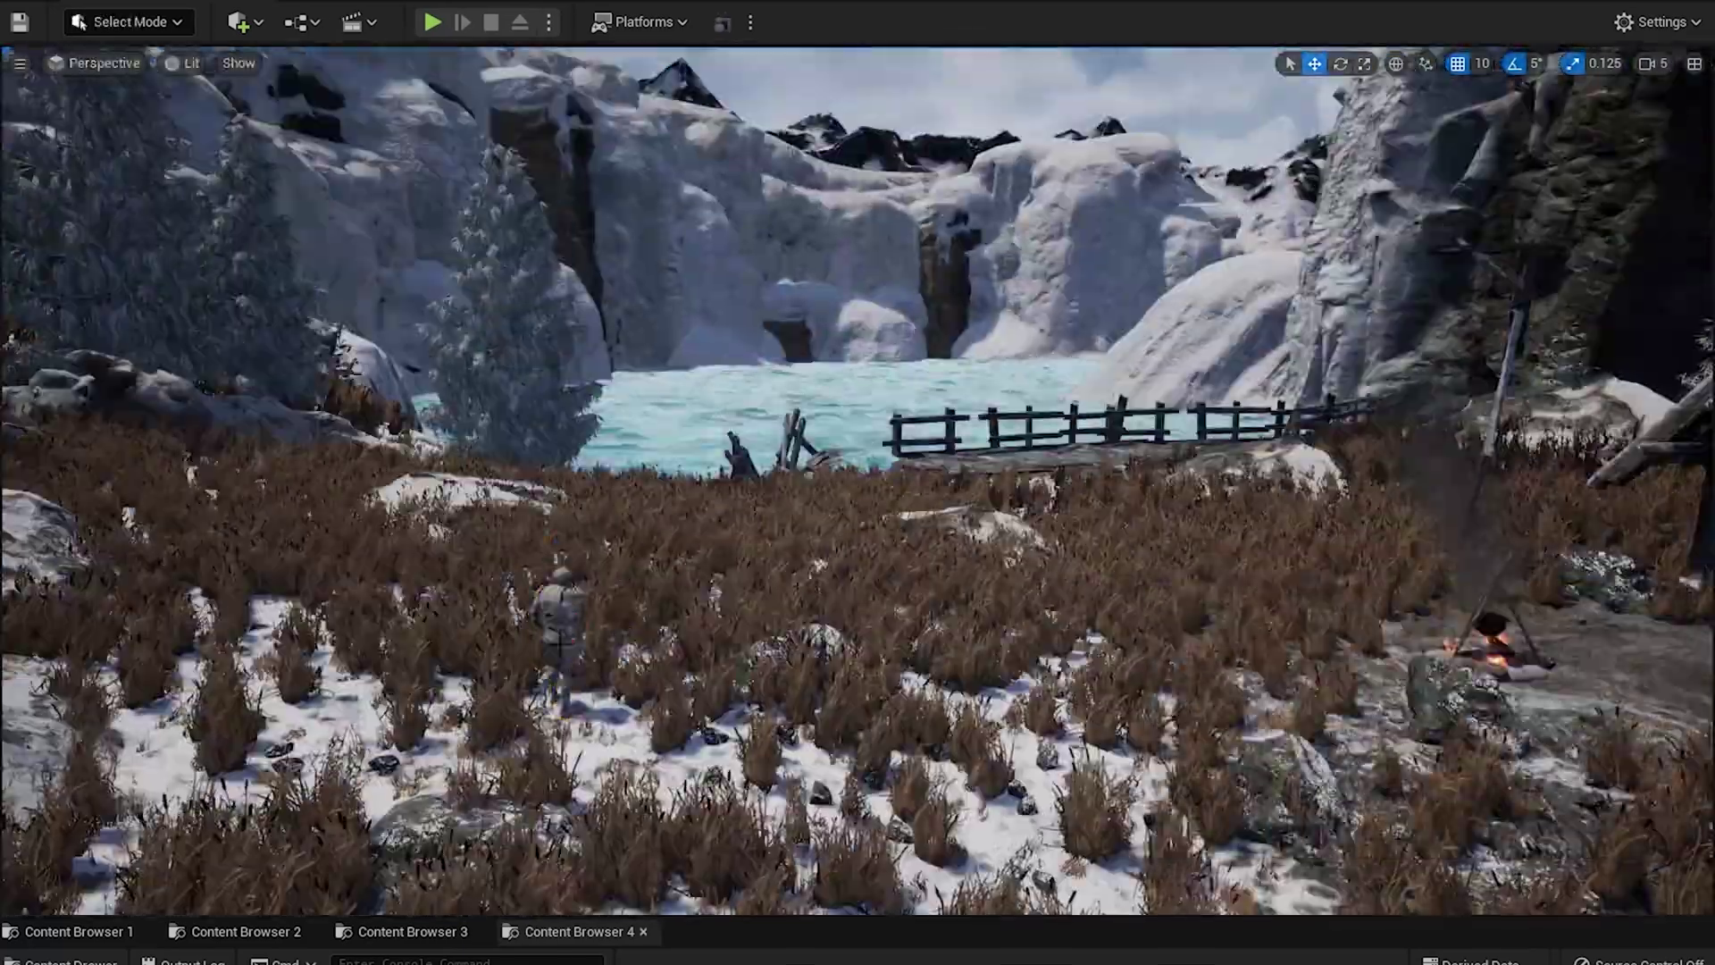
Step: Pilot the CineCameraActor to check the shot, then bring up the actor-adding options
click(95, 62)
click(143, 288)
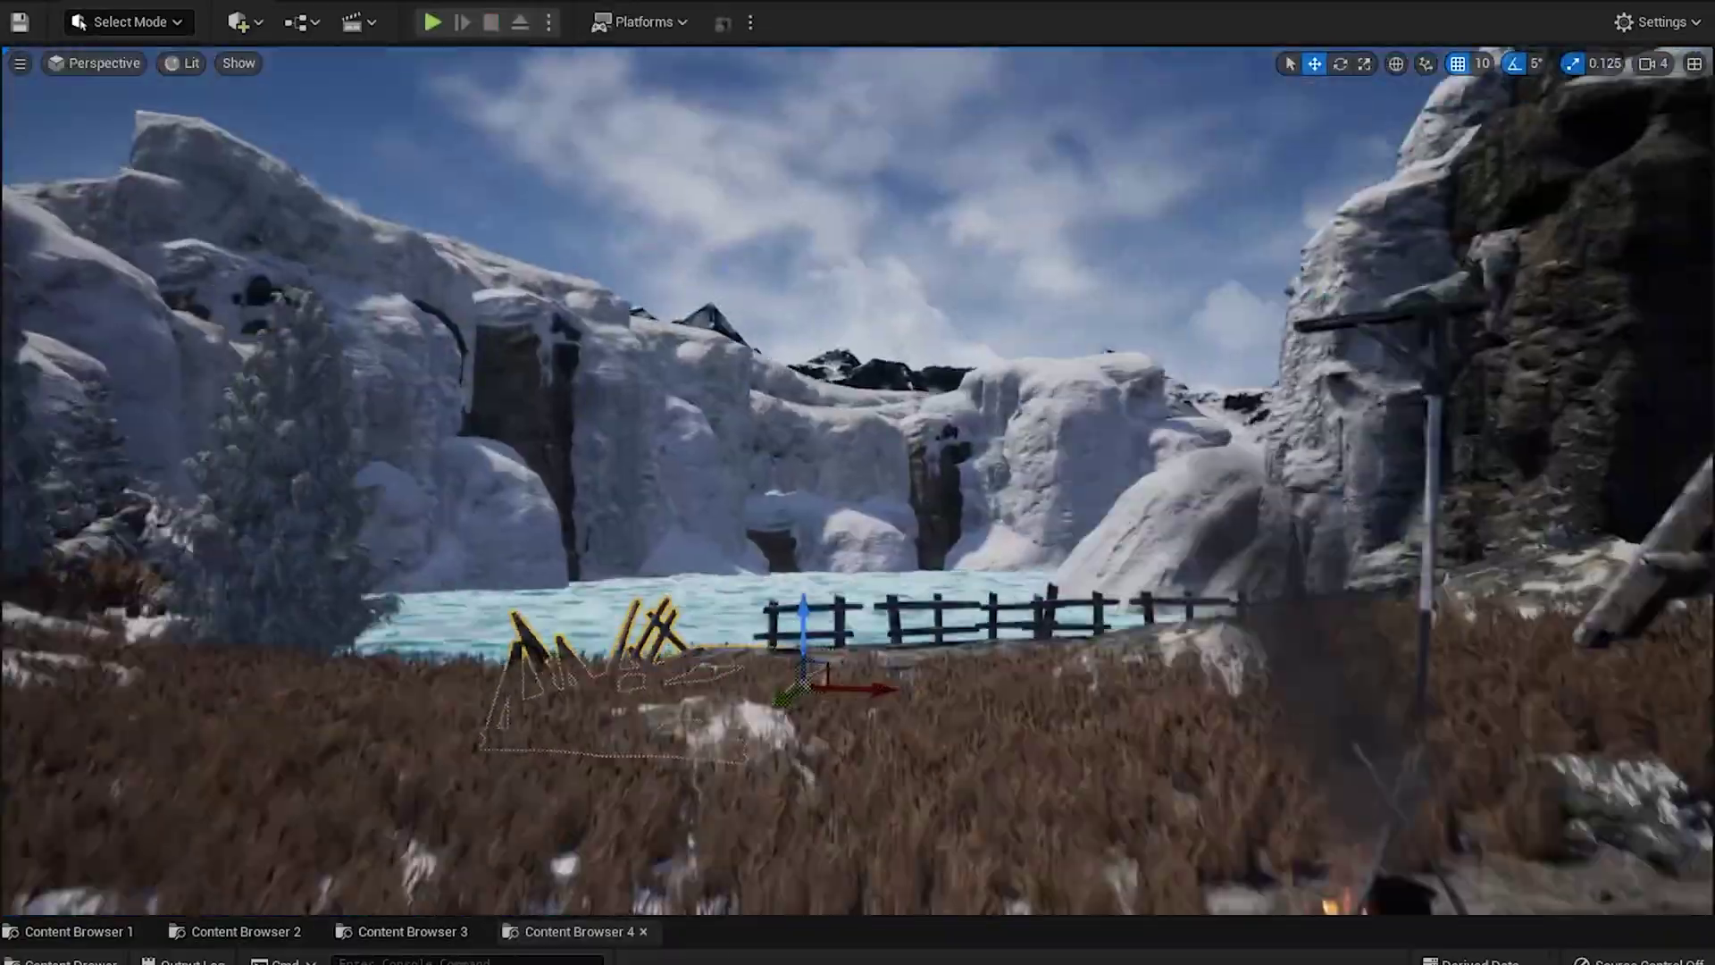
click(253, 25)
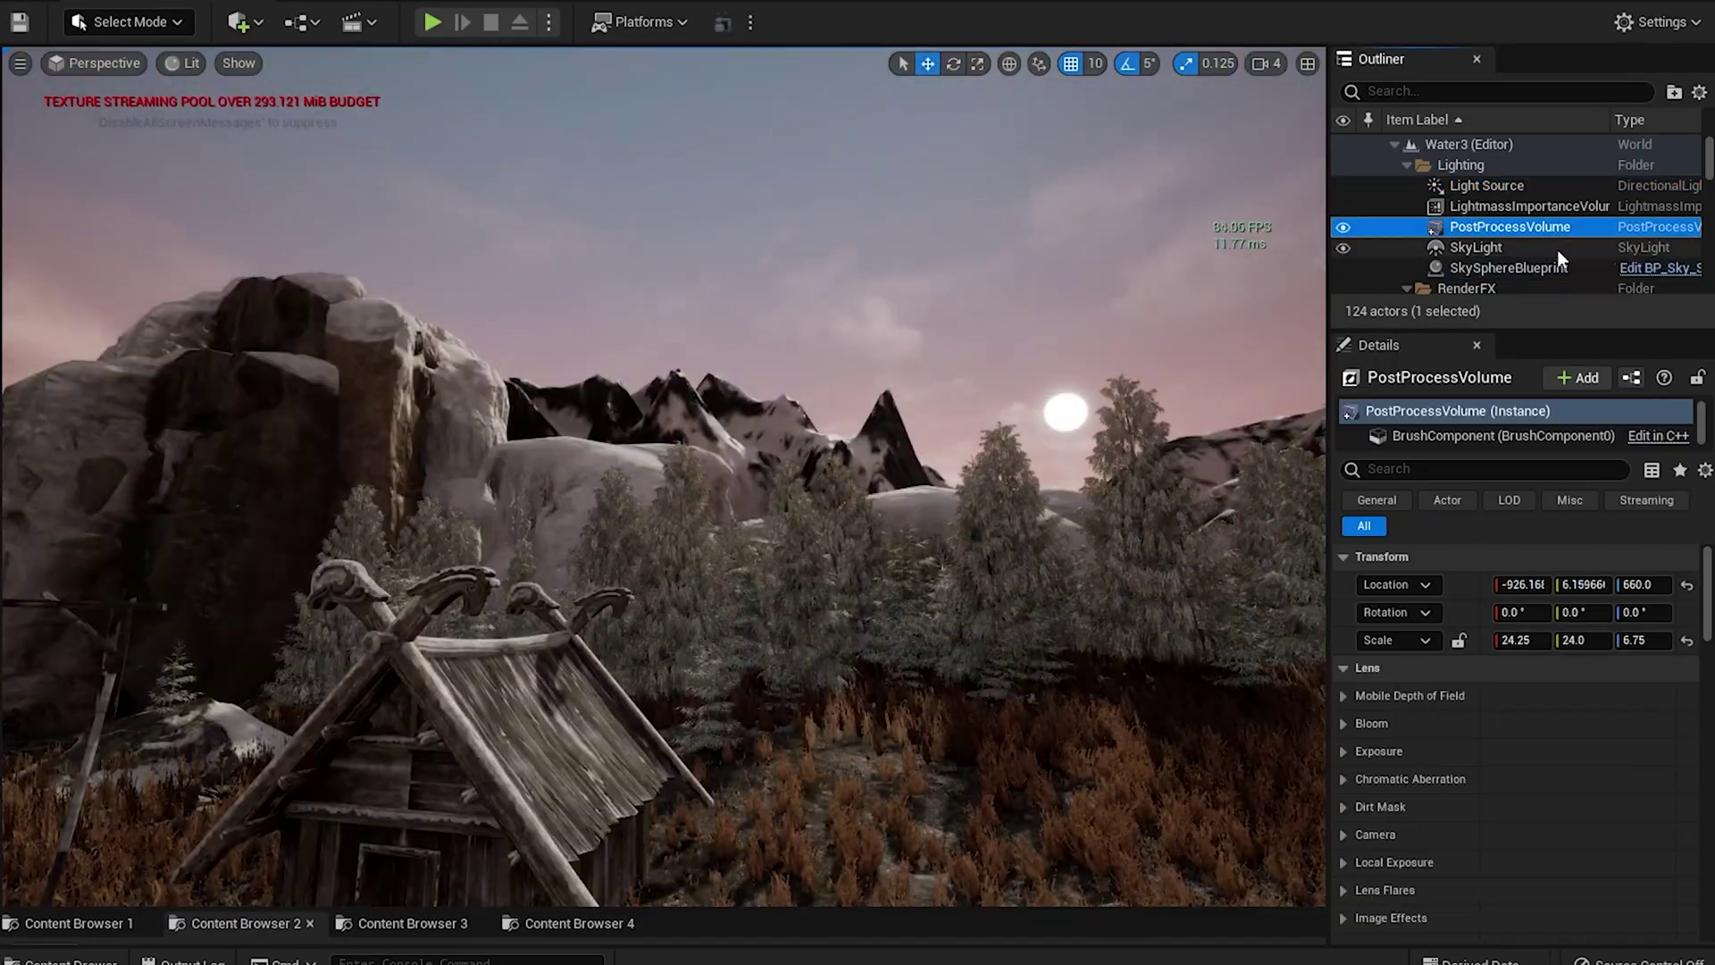
Step: Lower the sun to just above the horizon and select the directional sun light
key(f)
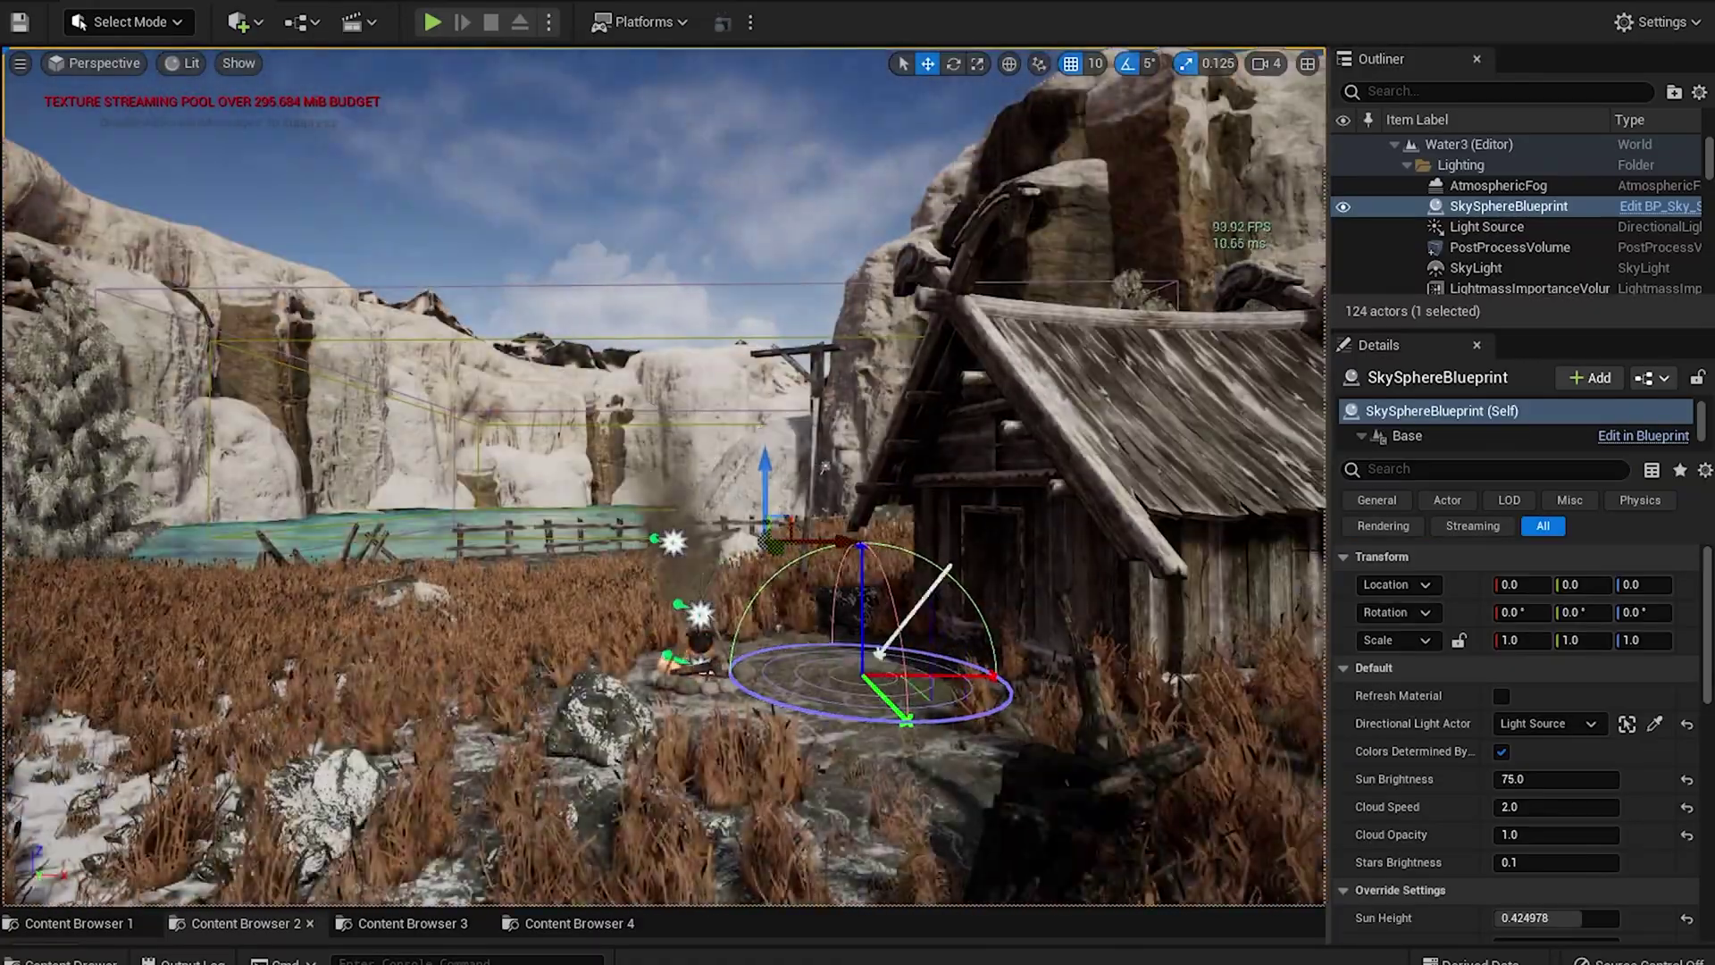
ctrl+drag(625, 645, 567, 645)
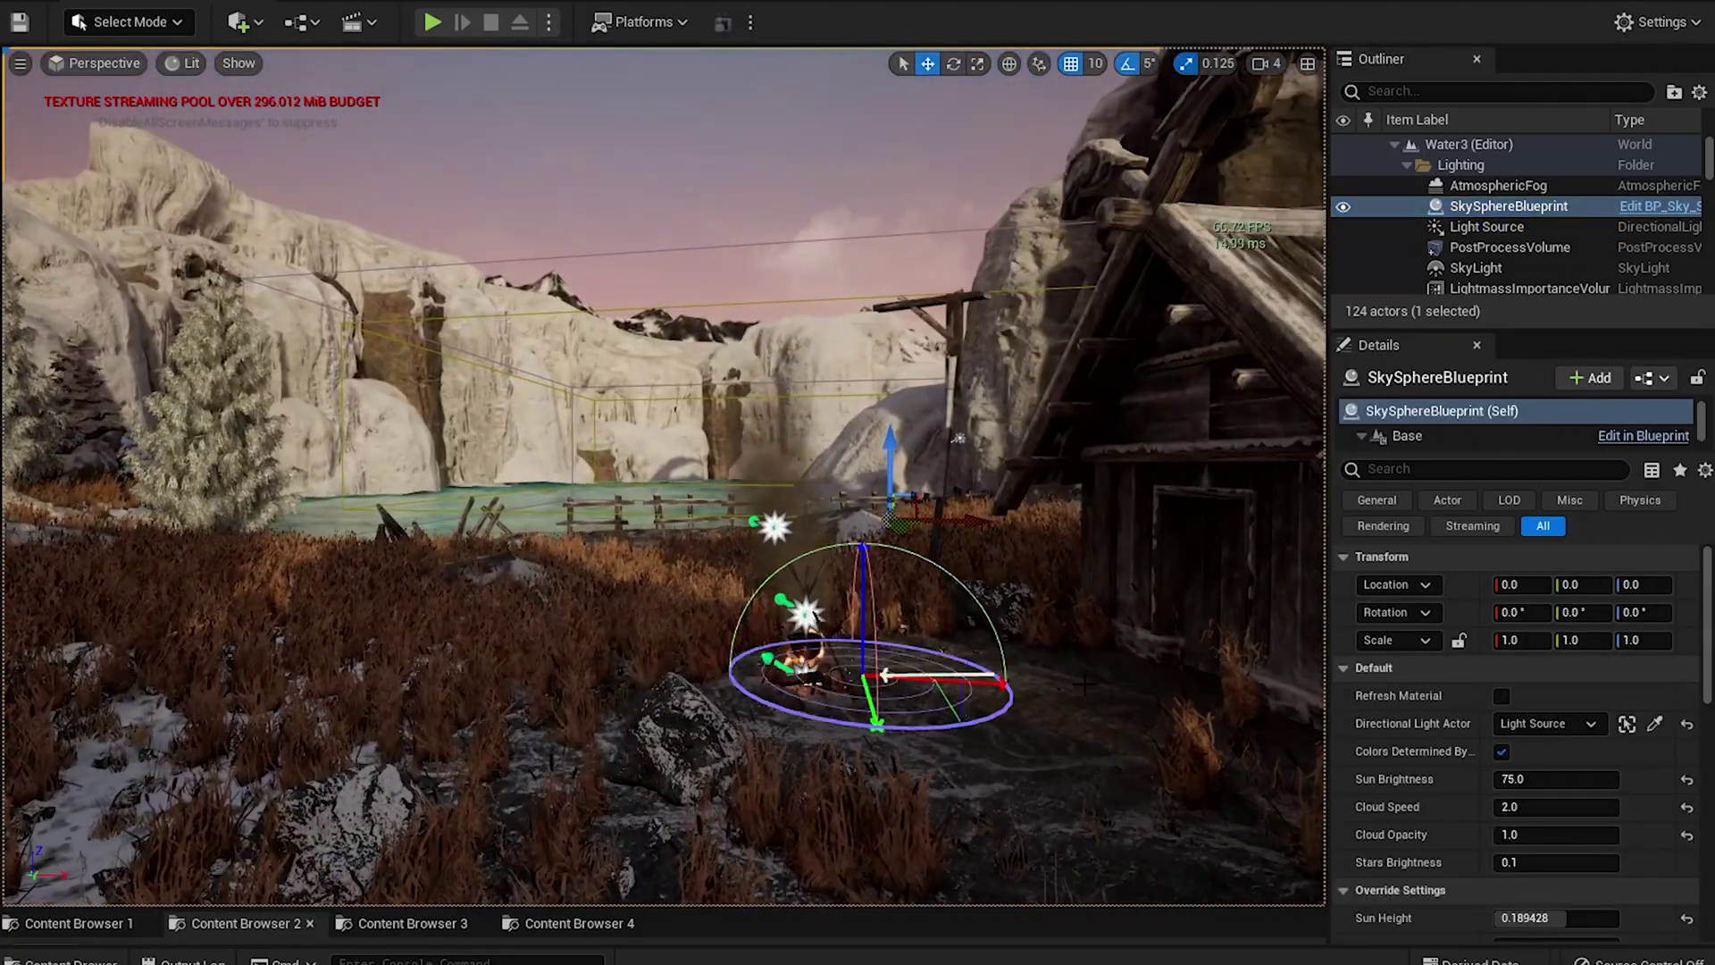
click(1486, 226)
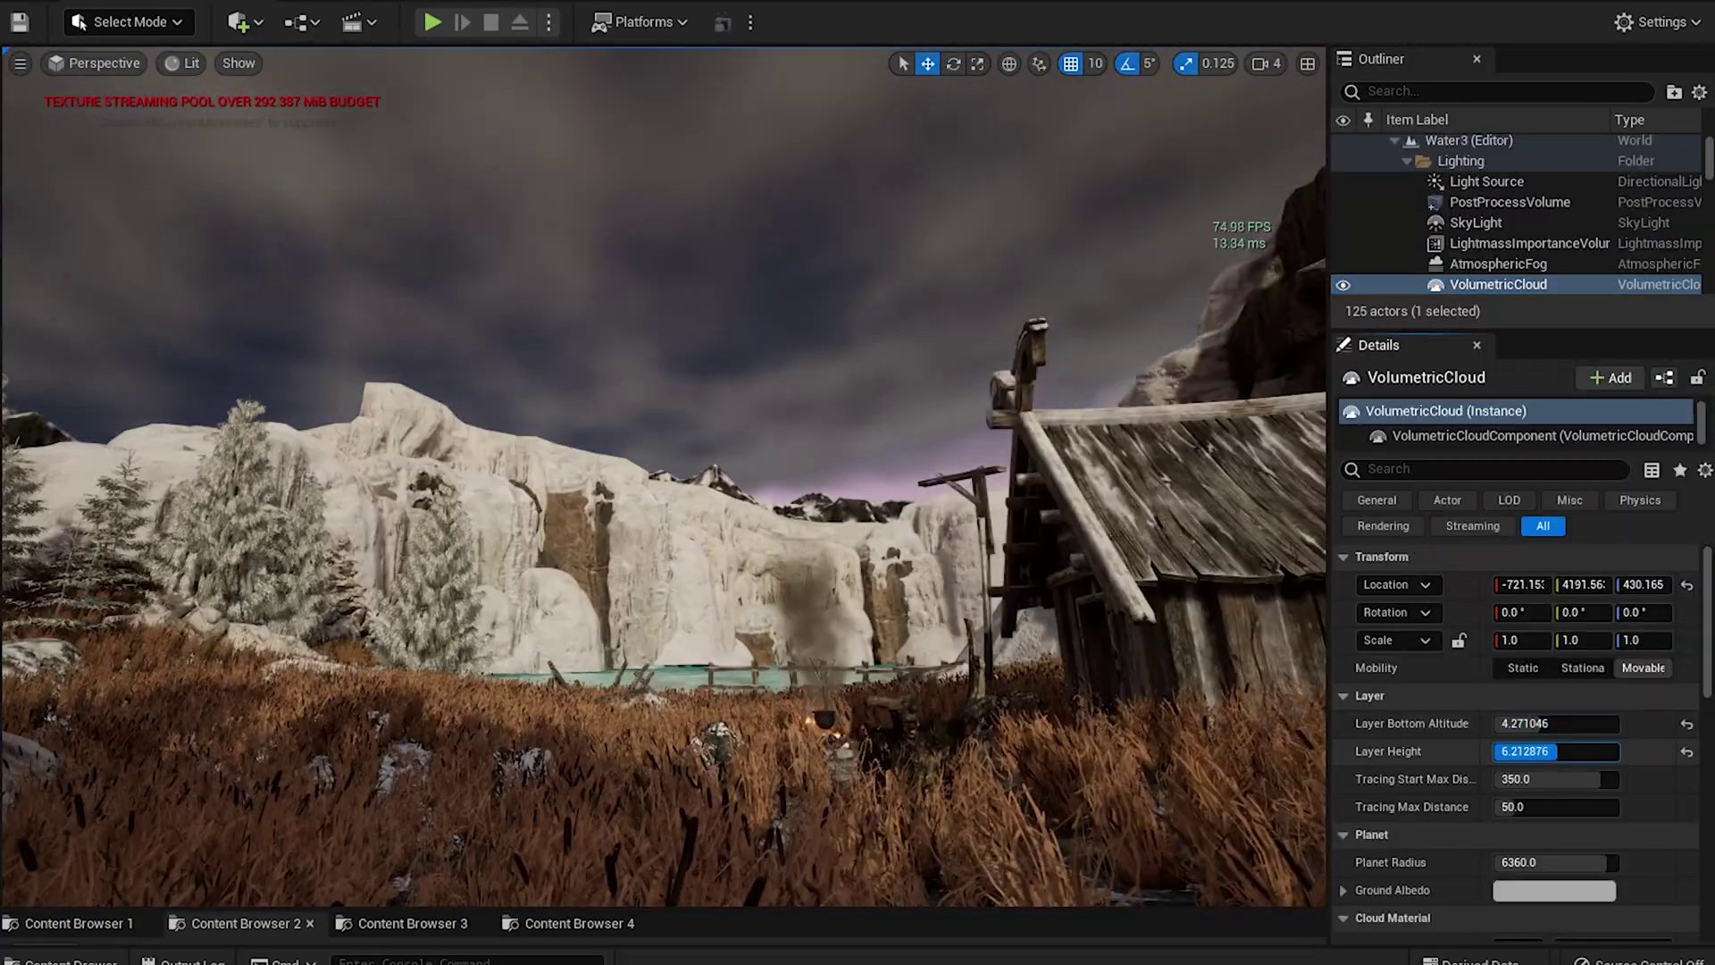
Step: Lower the cloud layer height and tint the cloud colour a slightly desaturated cyan
drag(1583, 742, 1519, 742)
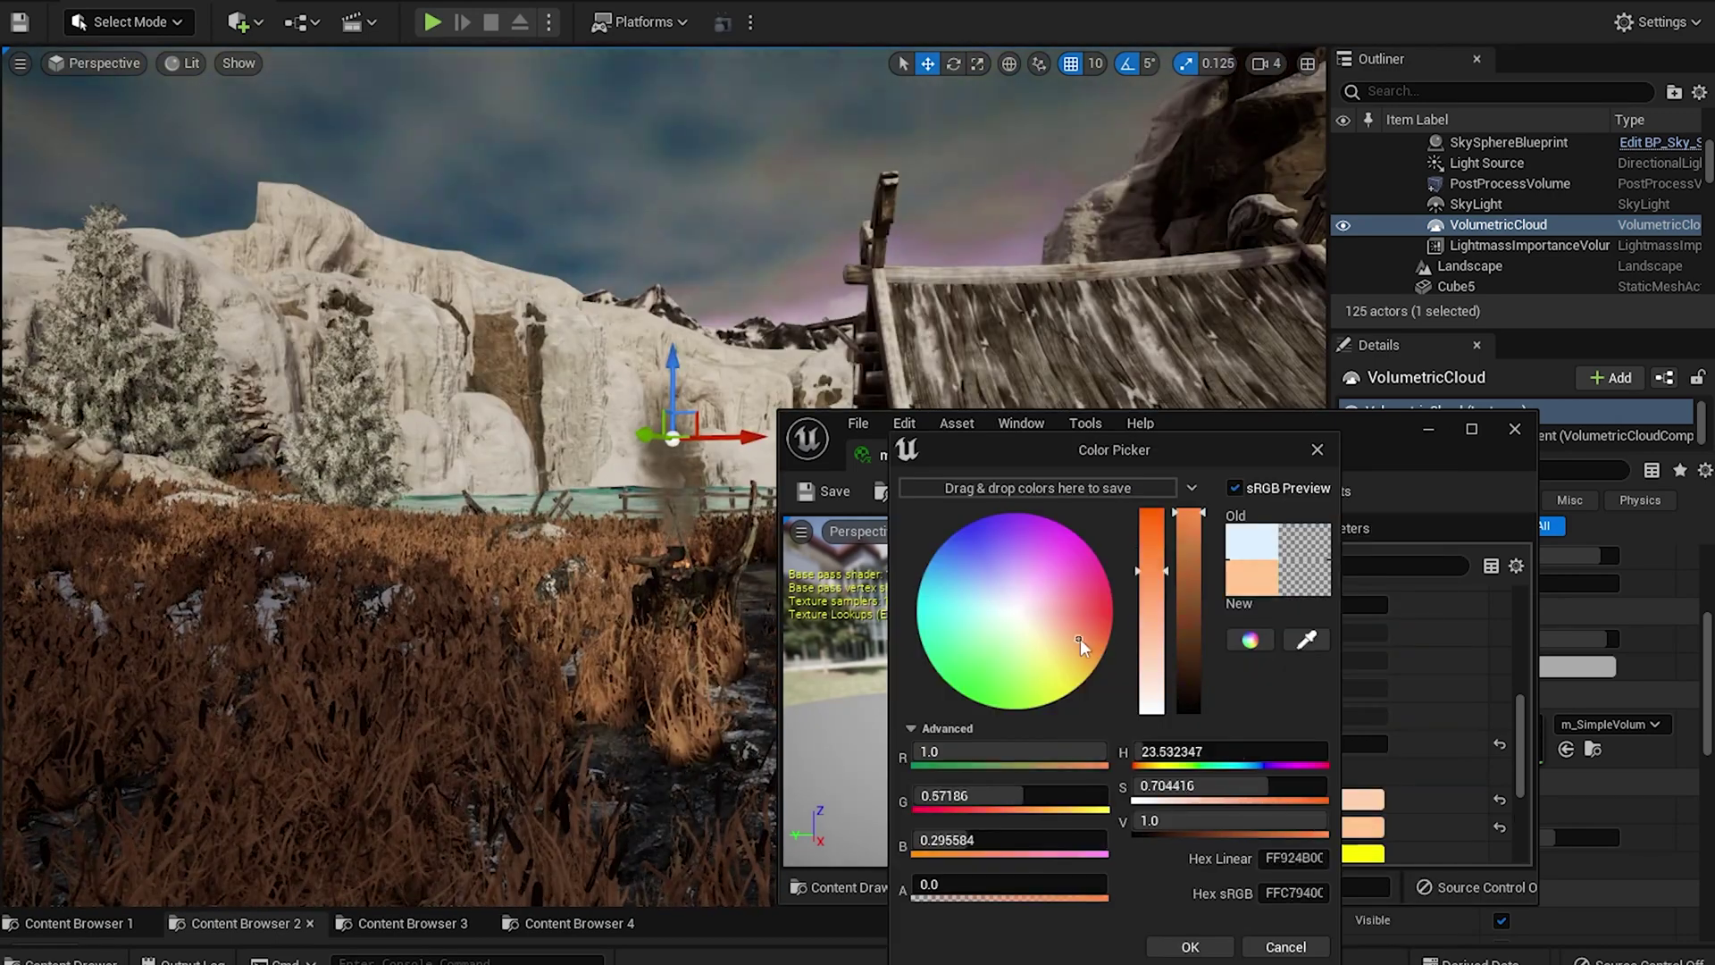
click(1042, 639)
click(913, 568)
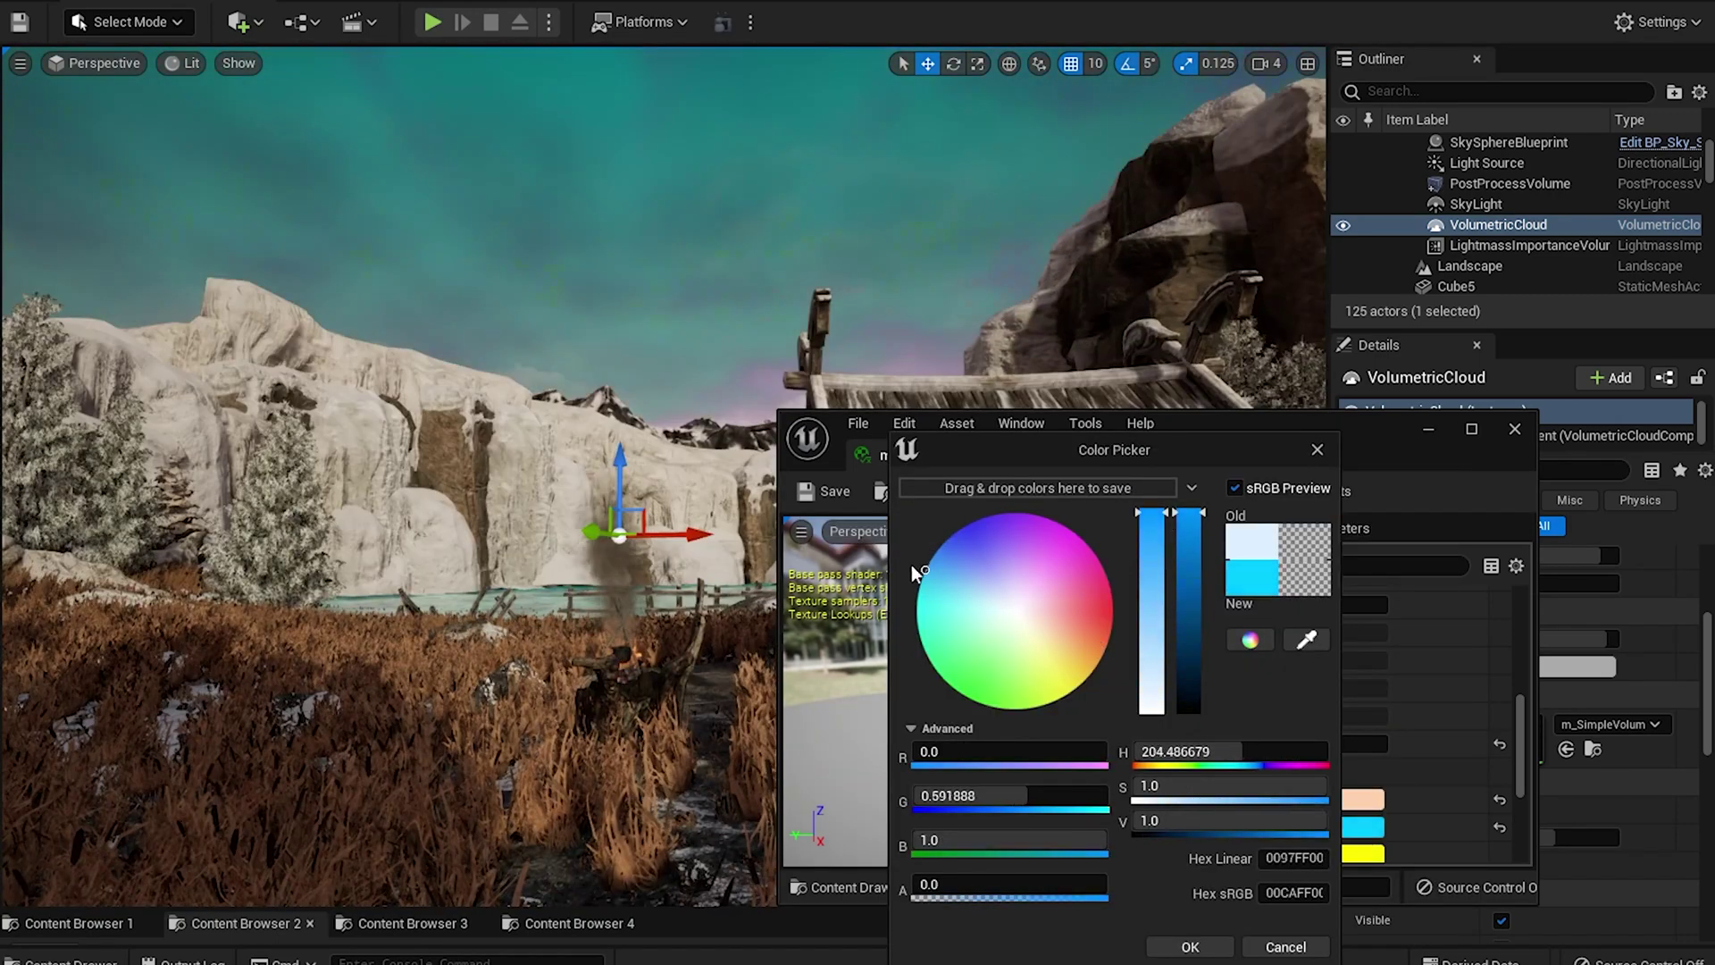
drag(1156, 518, 1164, 534)
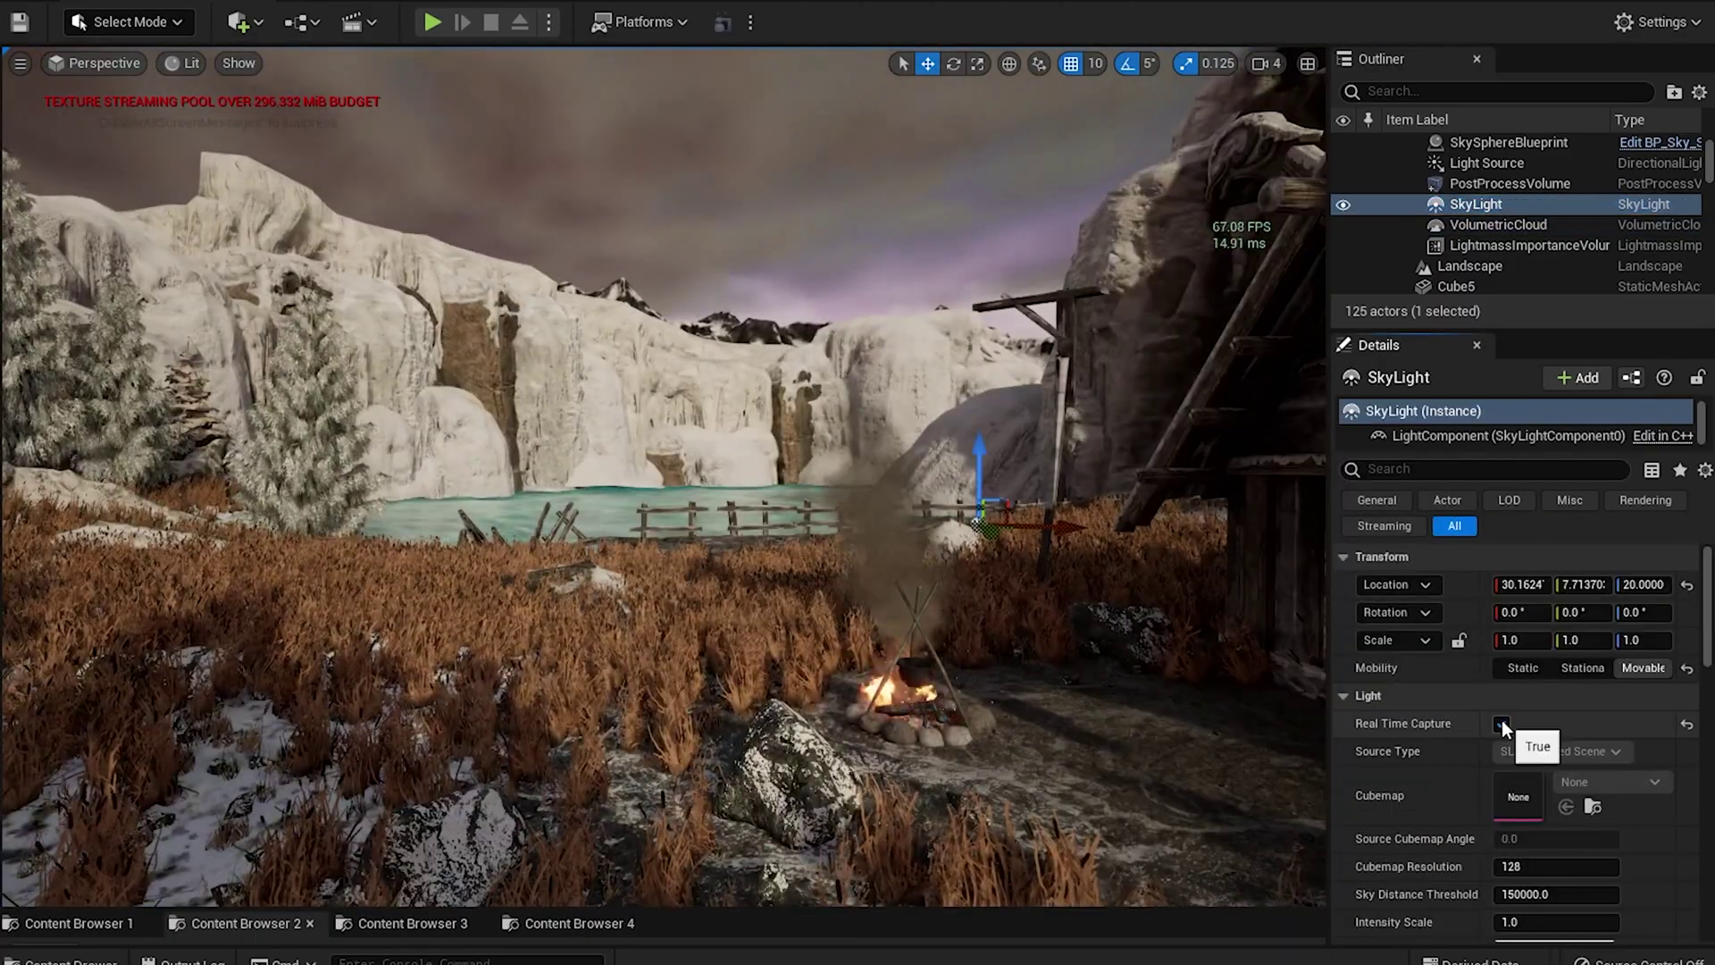
Step: Select the volumetric cloud, toggle the sky sphere's Refresh Material, then undo that toggle
click(1531, 227)
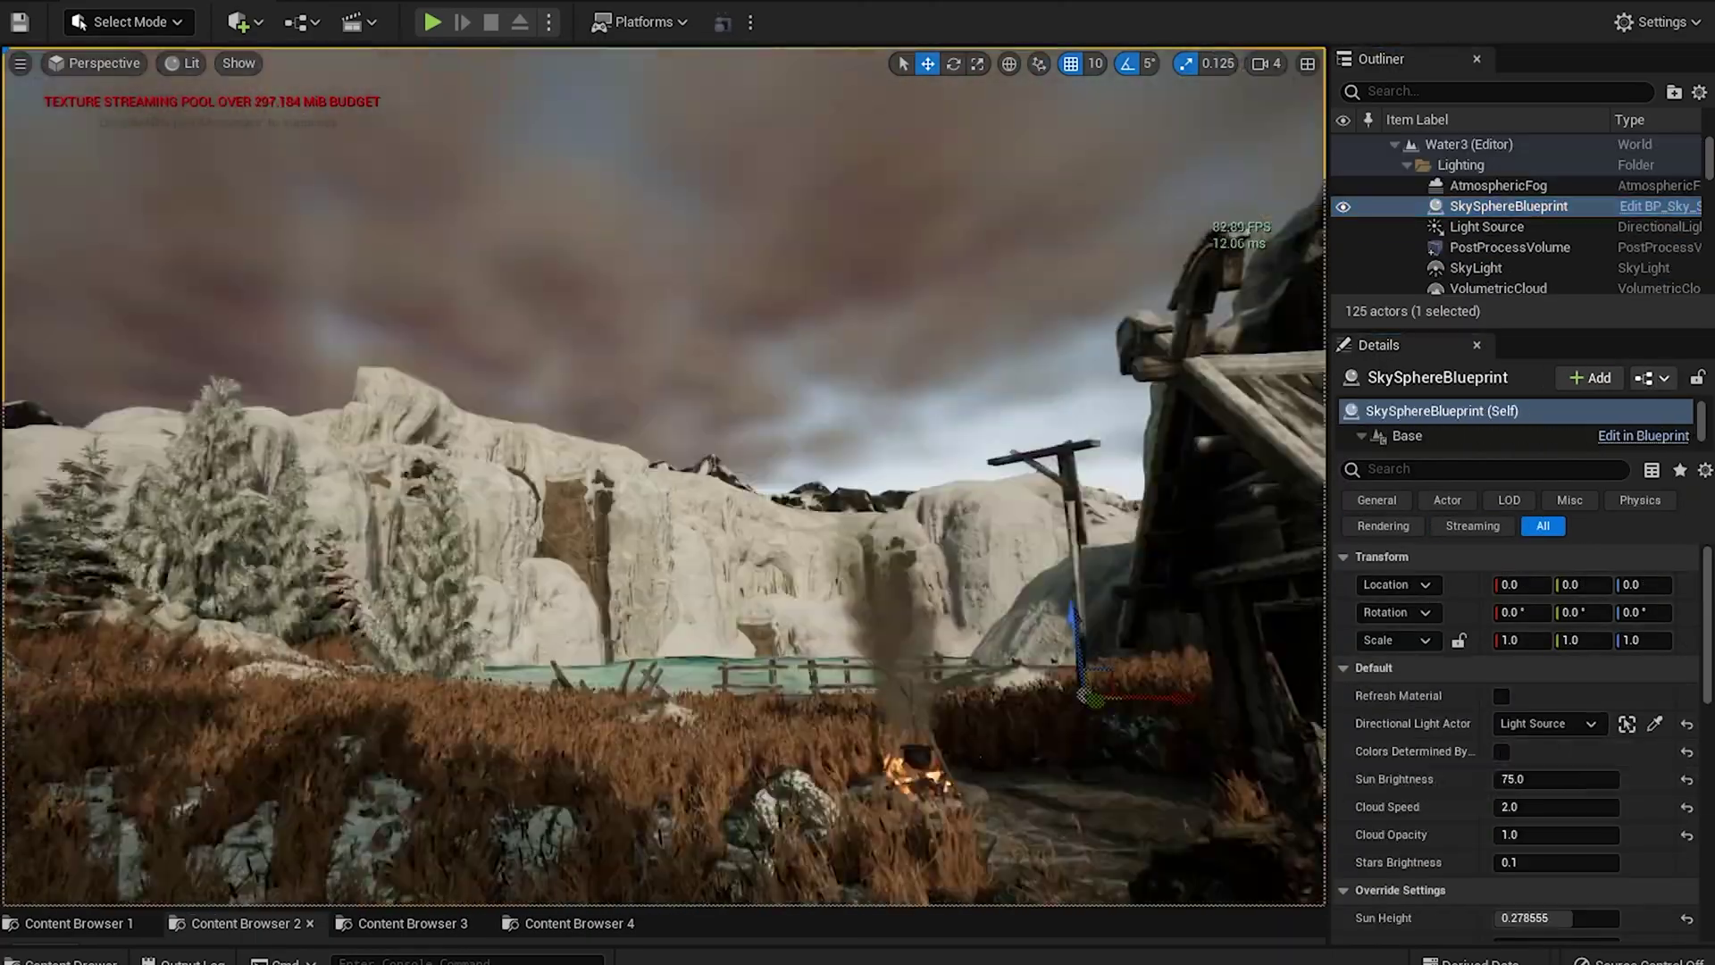
right_drag(1121, 739, 1121, 739)
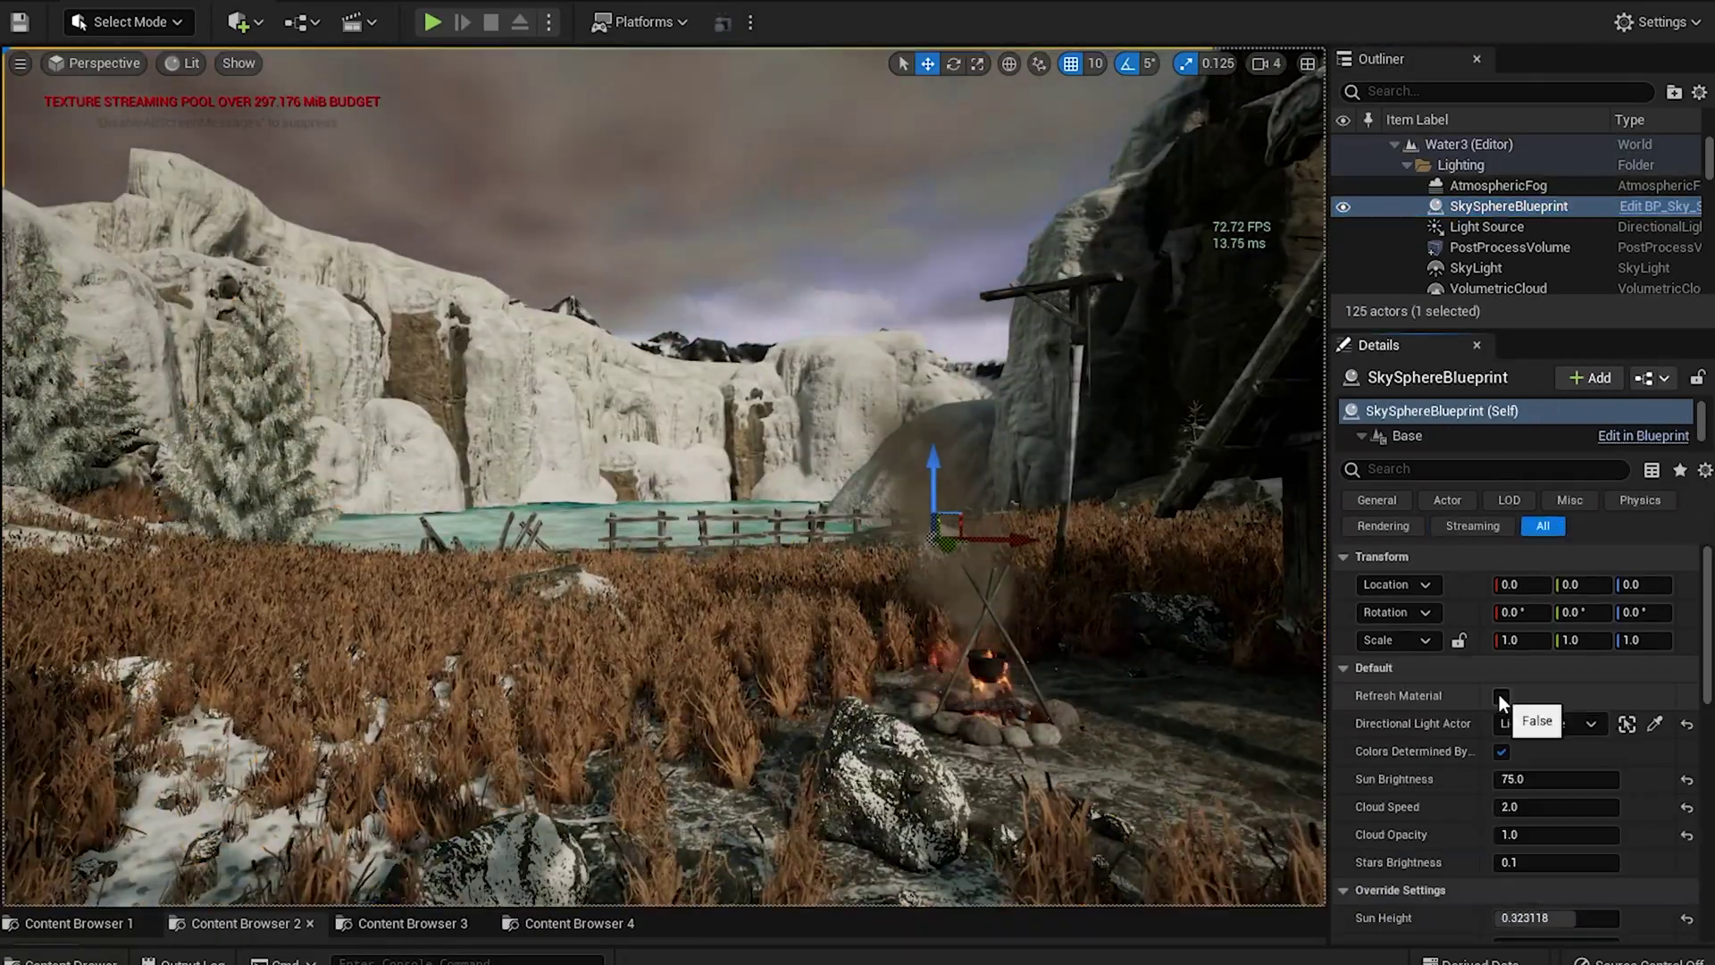
click(1501, 696)
key(ctrl+z)
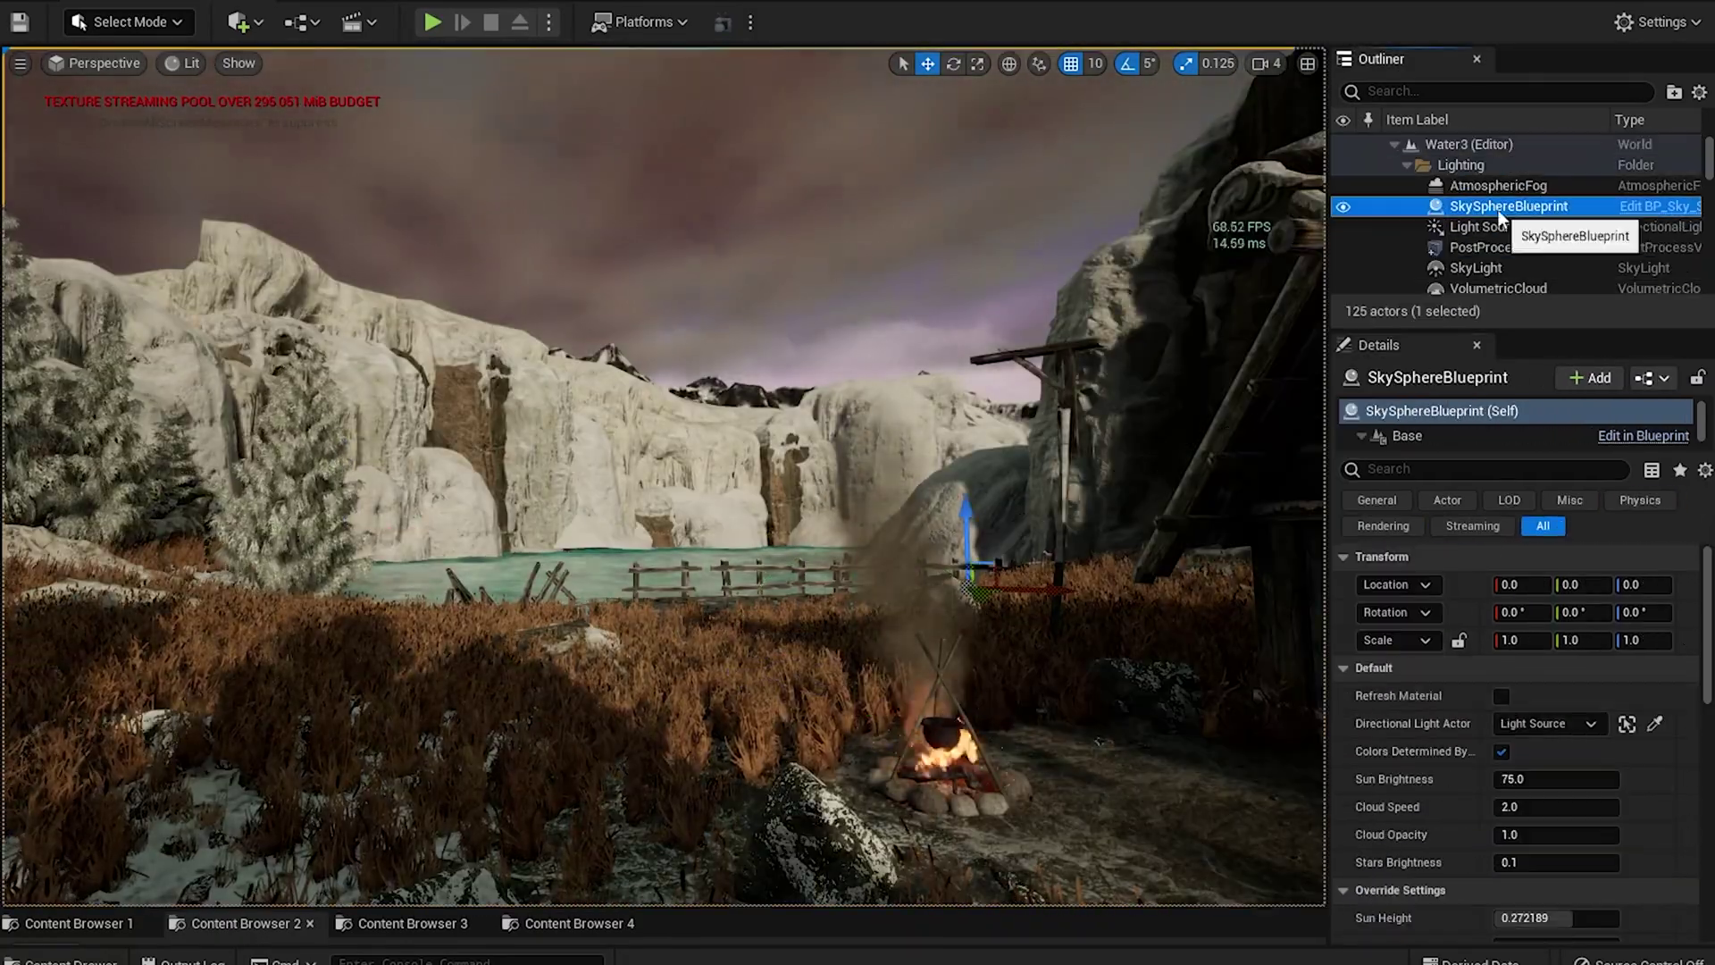
Step: Raise the sky sphere's cloud opacity slightly and set Stars Brightness to 0.1
drag(1542, 835, 1549, 833)
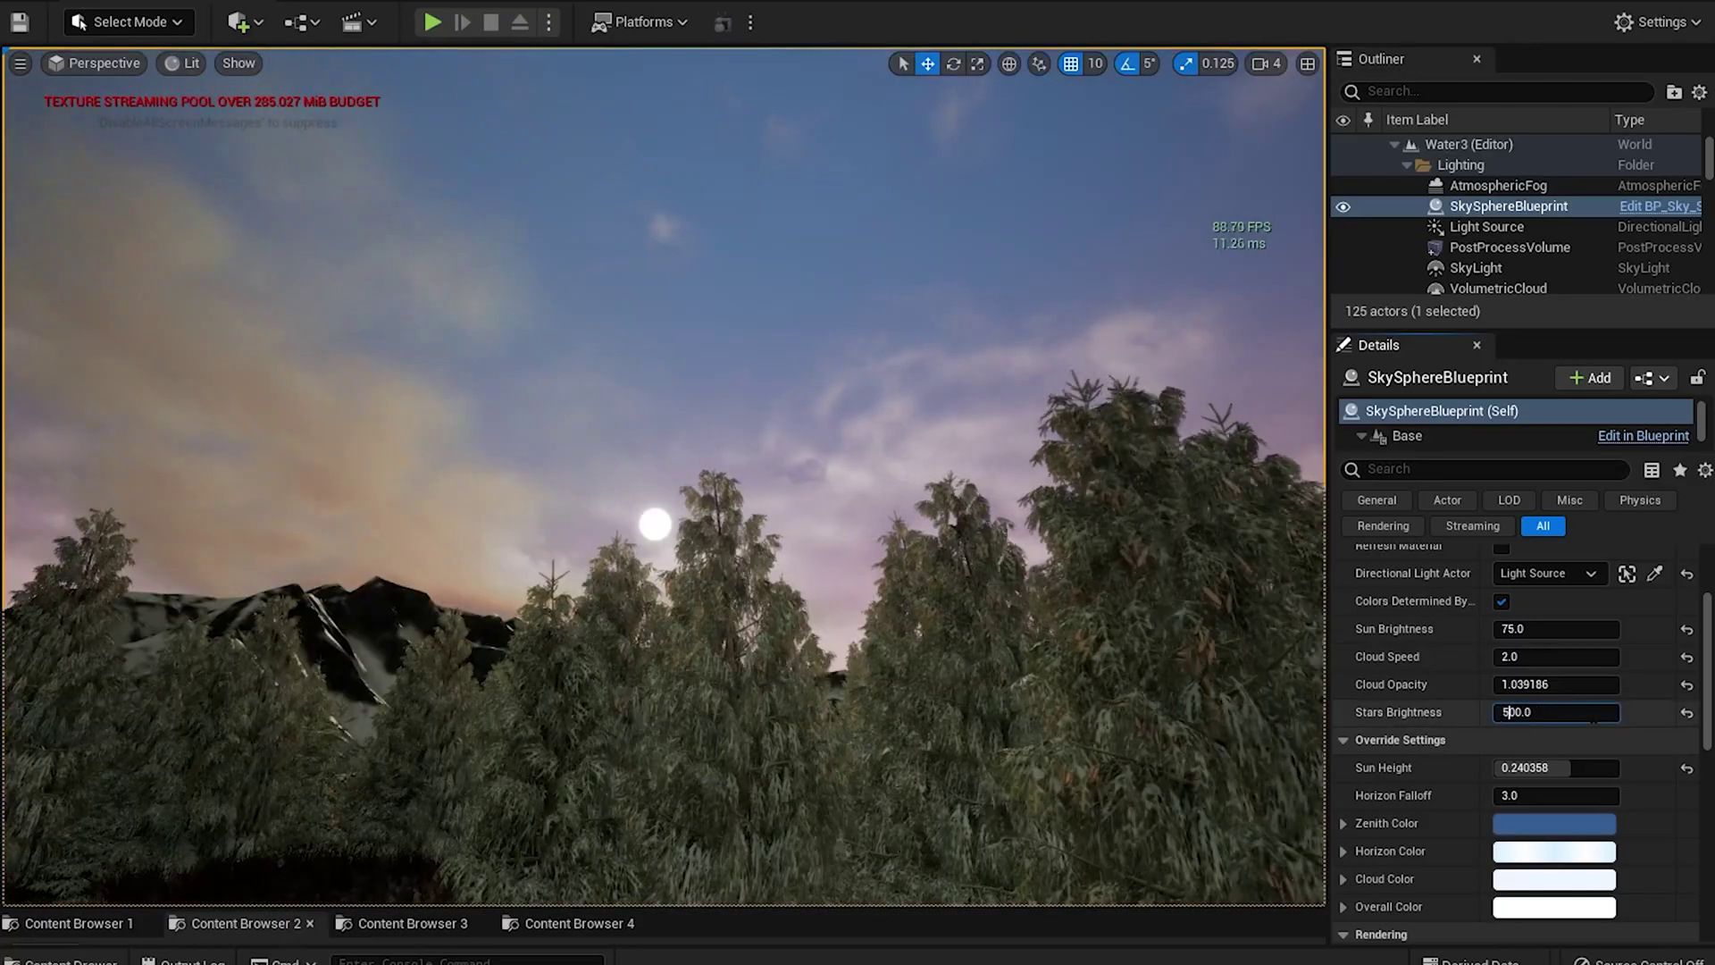
text(0.1)
key(Return)
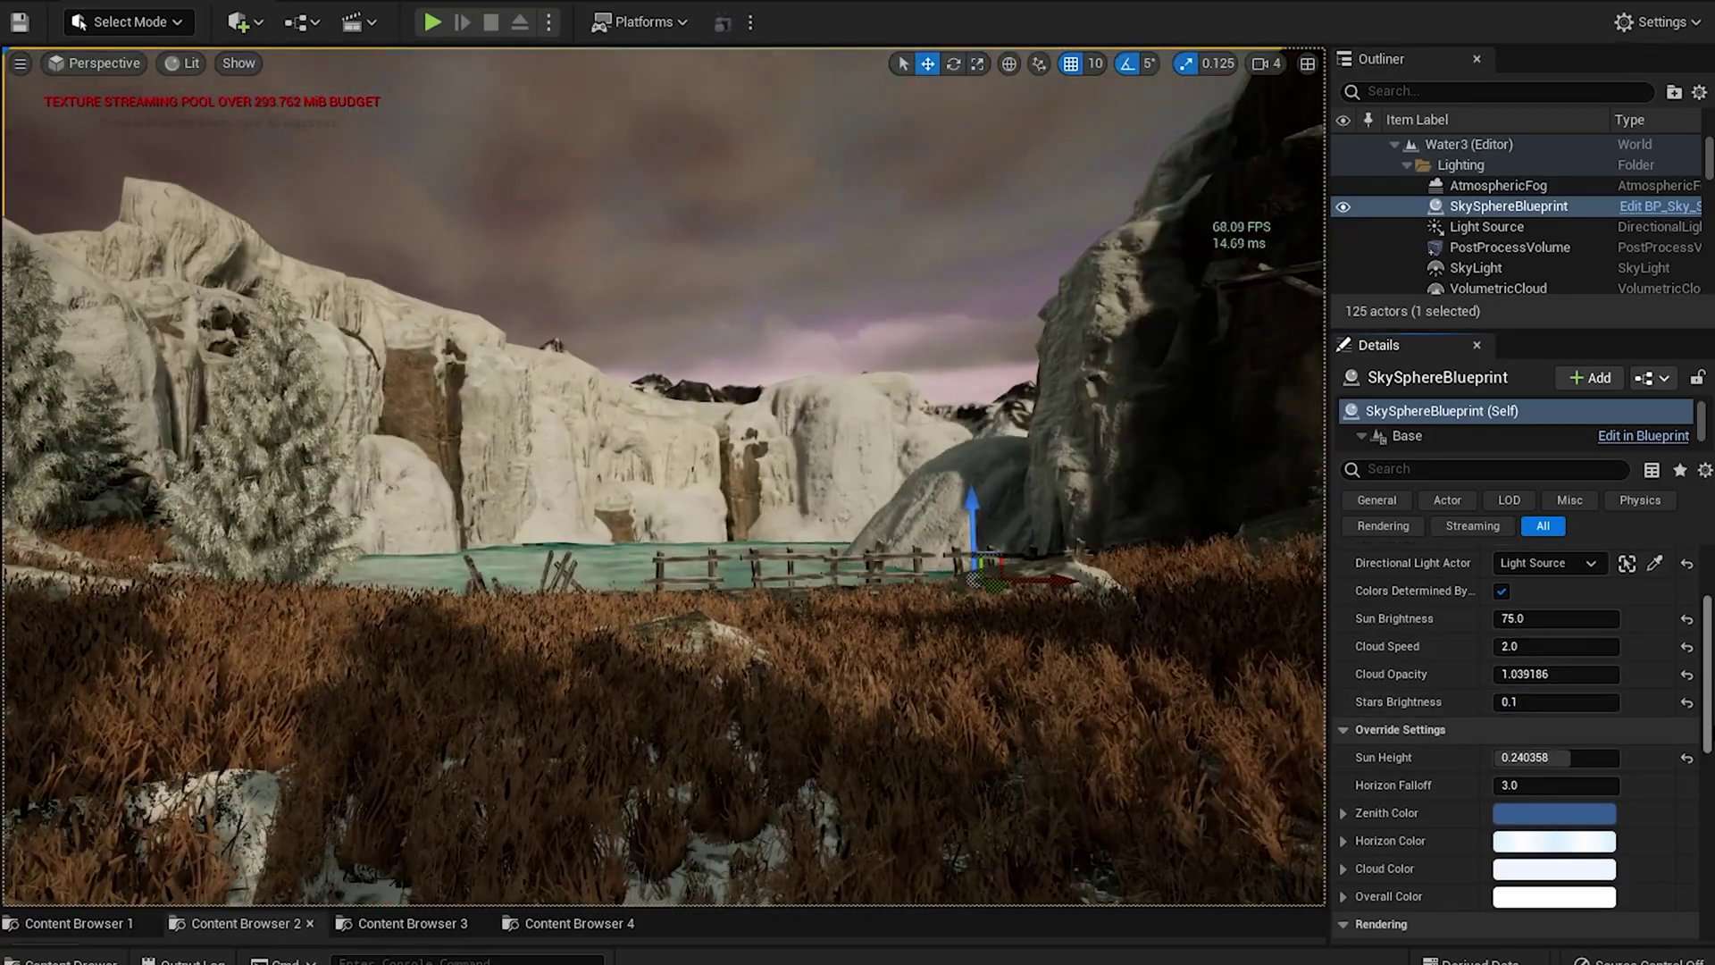
drag(1706, 915, 1706, 680)
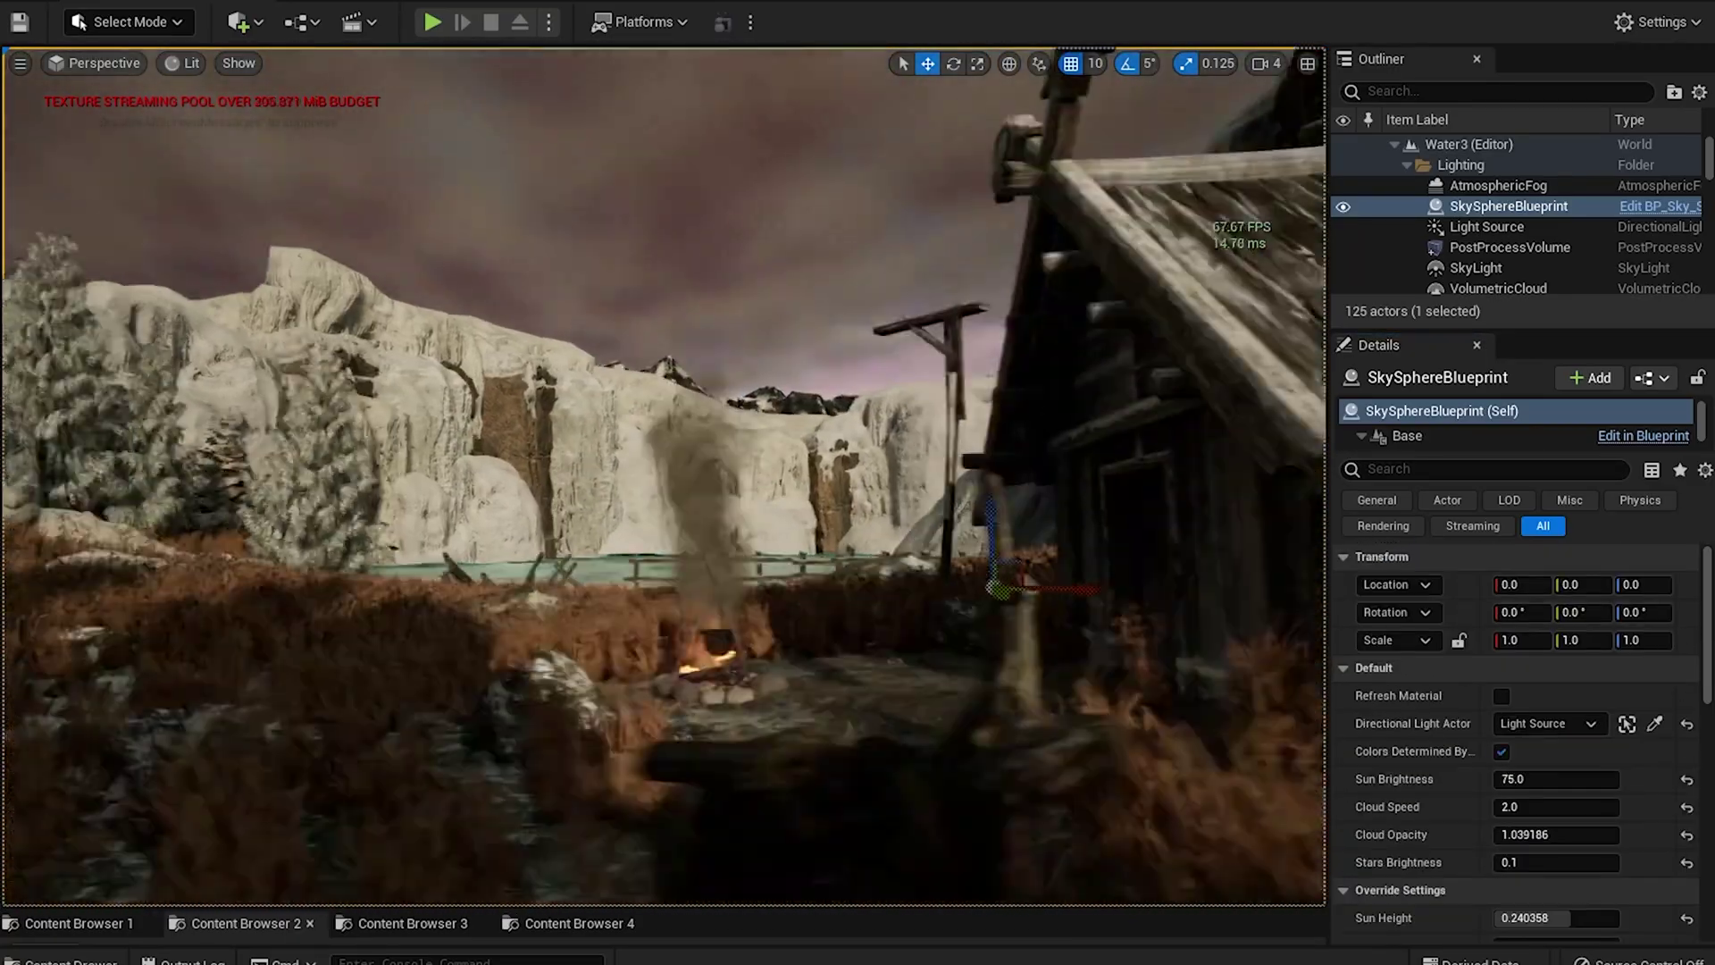
Step: Lower the directional sun light's colour temperature, then undo the earlier cloud height edits
click(1531, 267)
click(1487, 226)
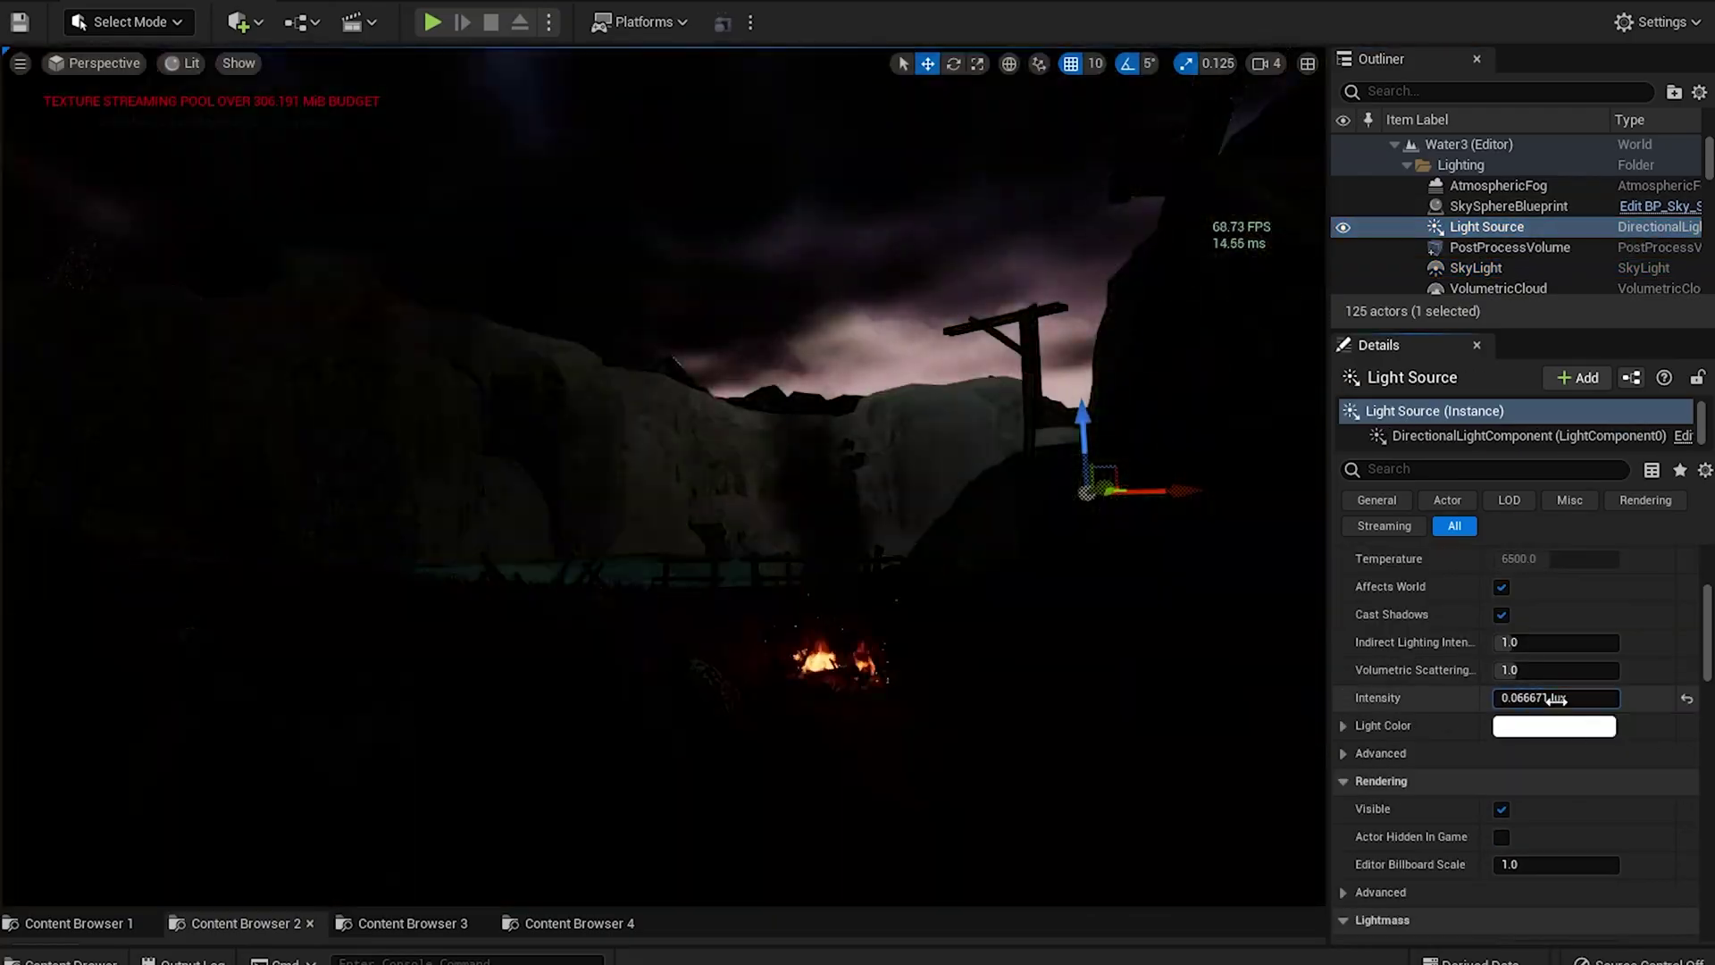
click(1554, 697)
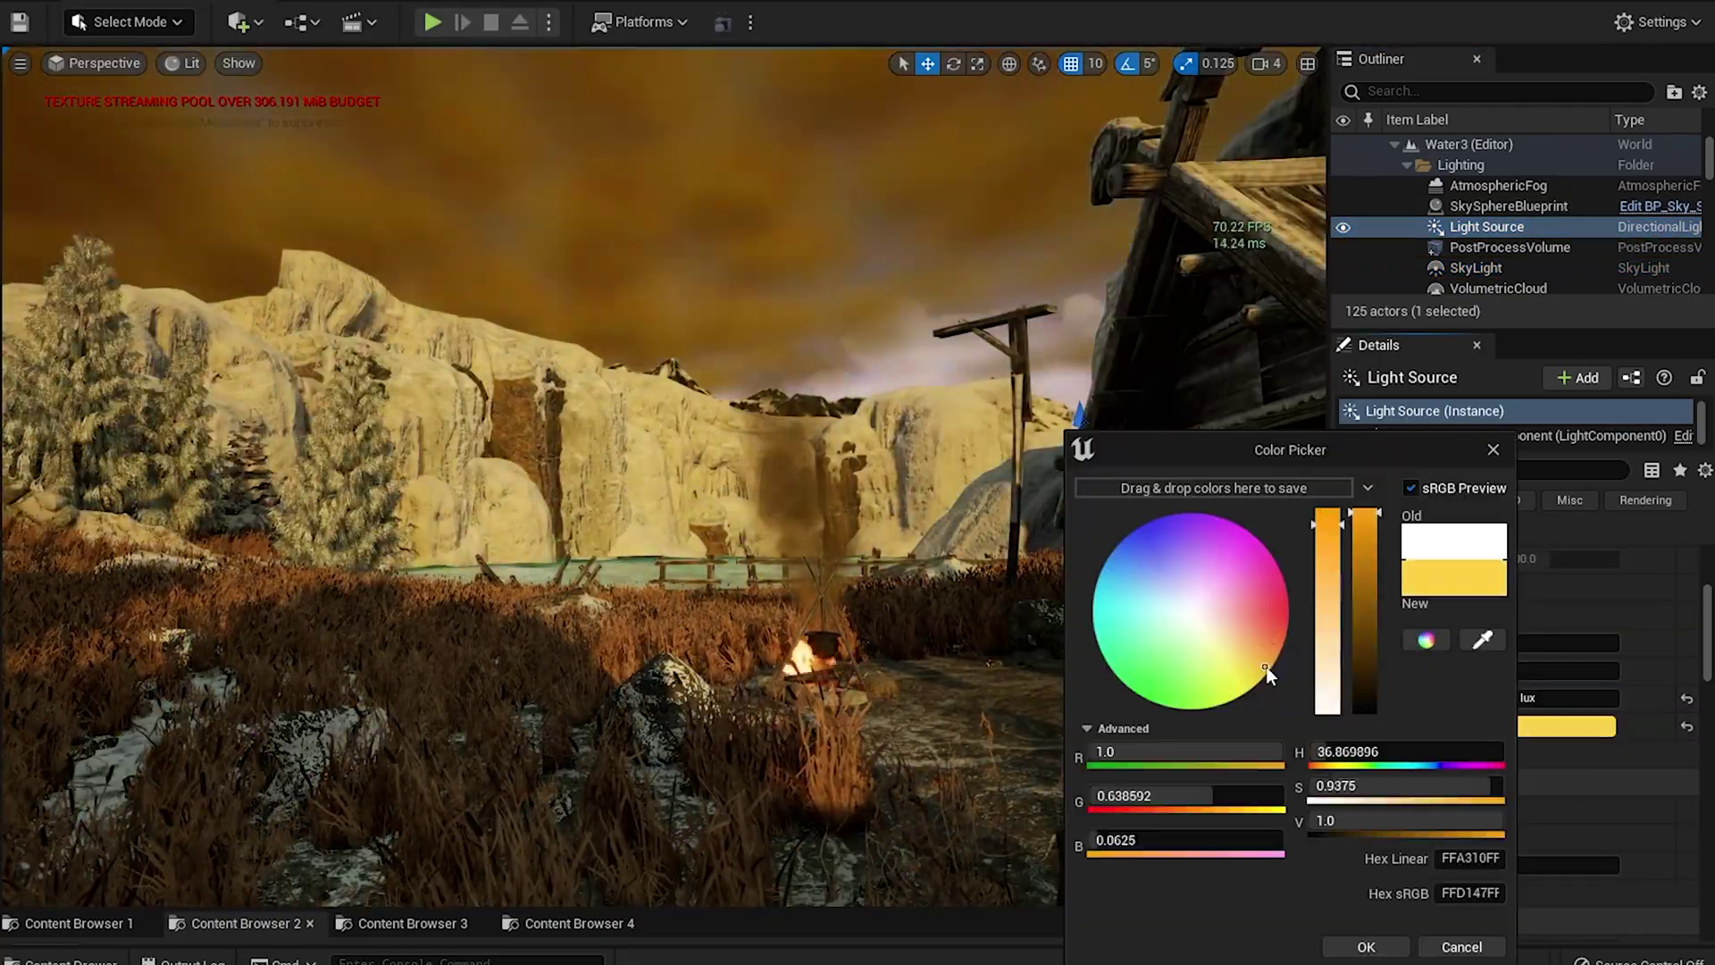
mouse_move(1708, 625)
mouse_down()
mouse_move(1711, 686)
mouse_move(1649, 331)
mouse_up()
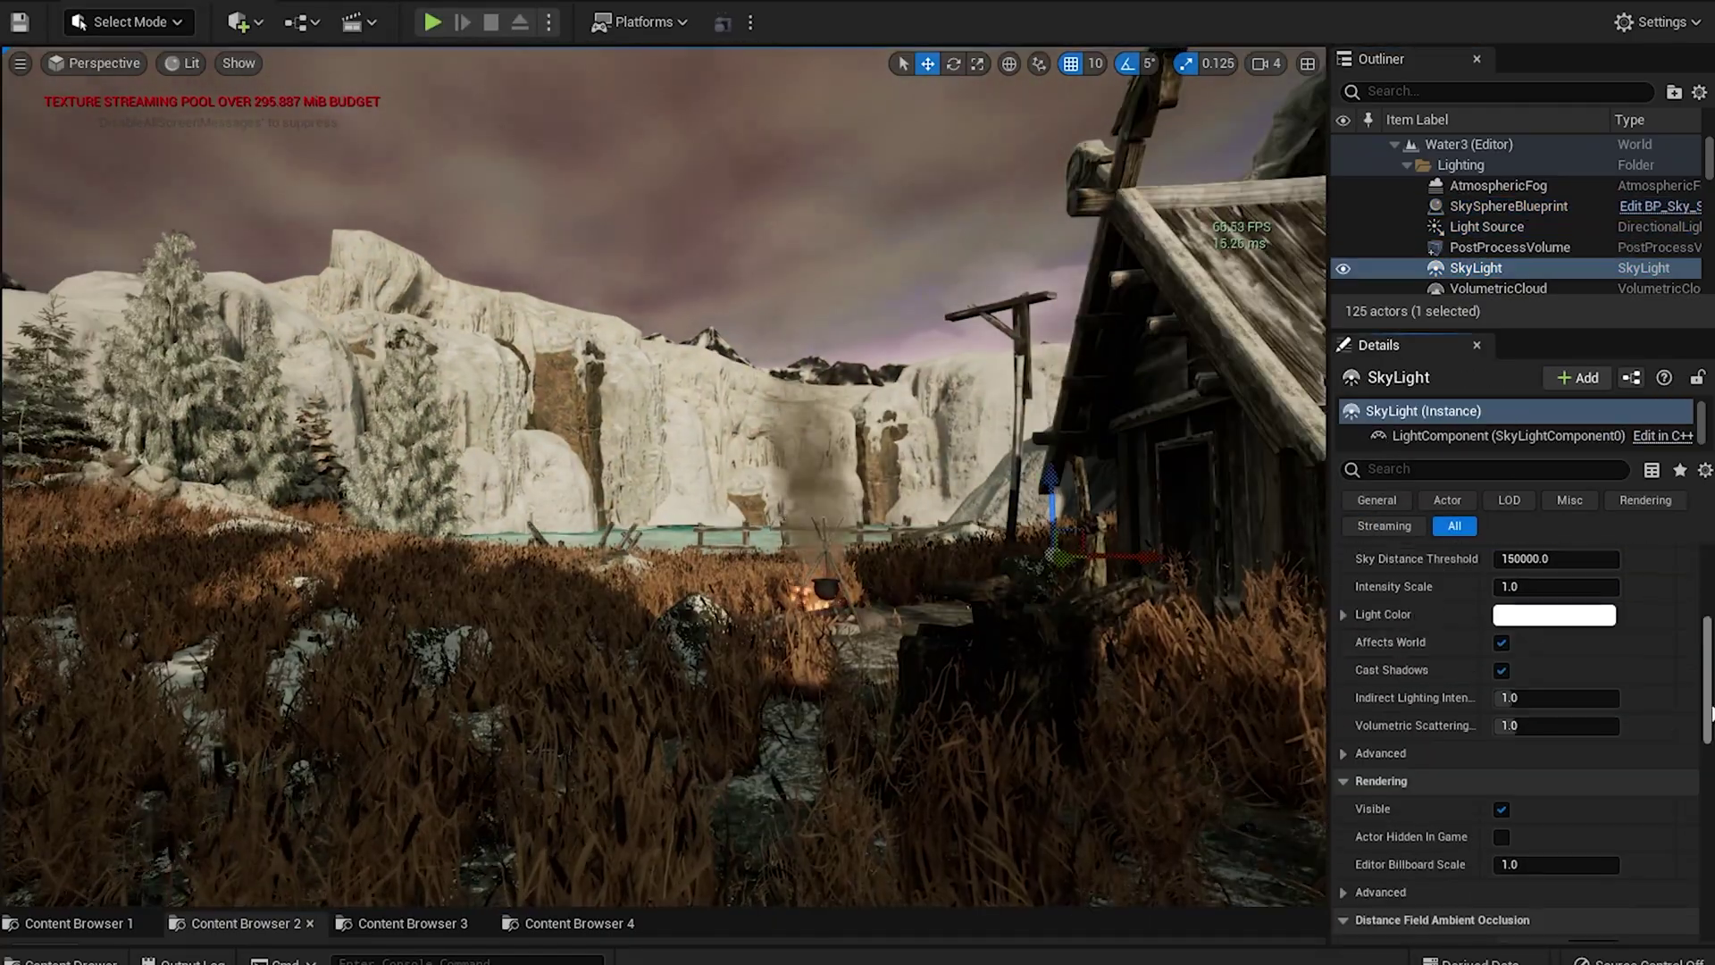
key(XF86AudioLowerVolume)
key(Up)
key(Up)
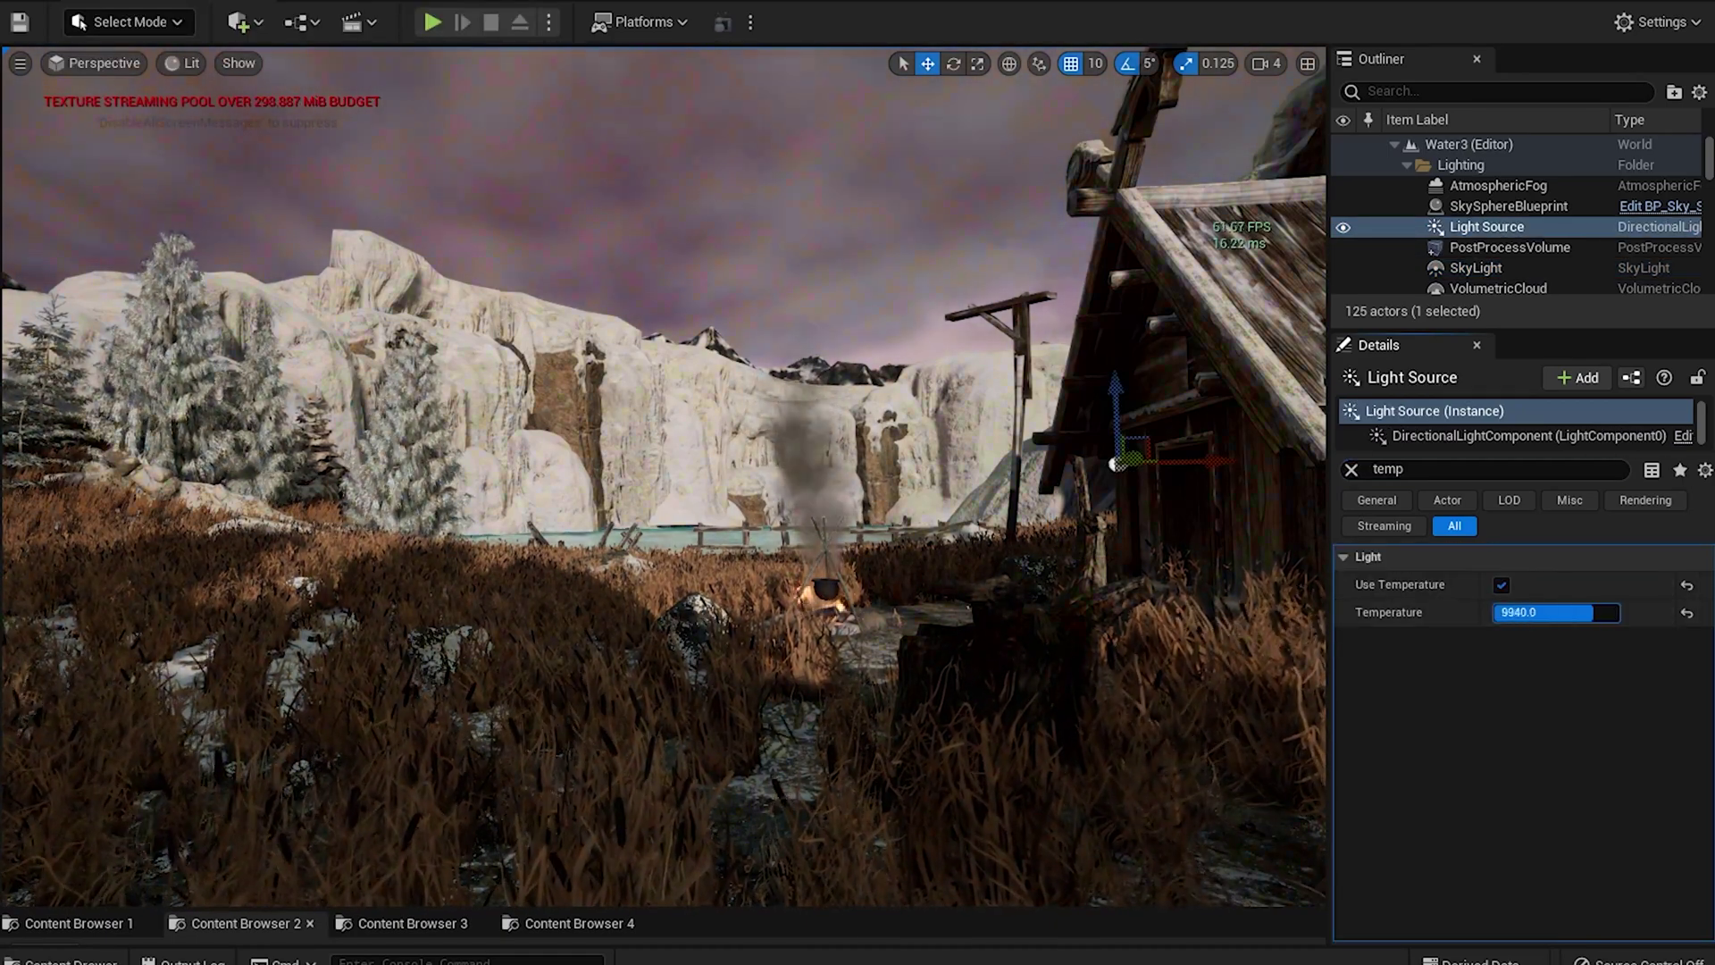
drag(1579, 612, 1545, 612)
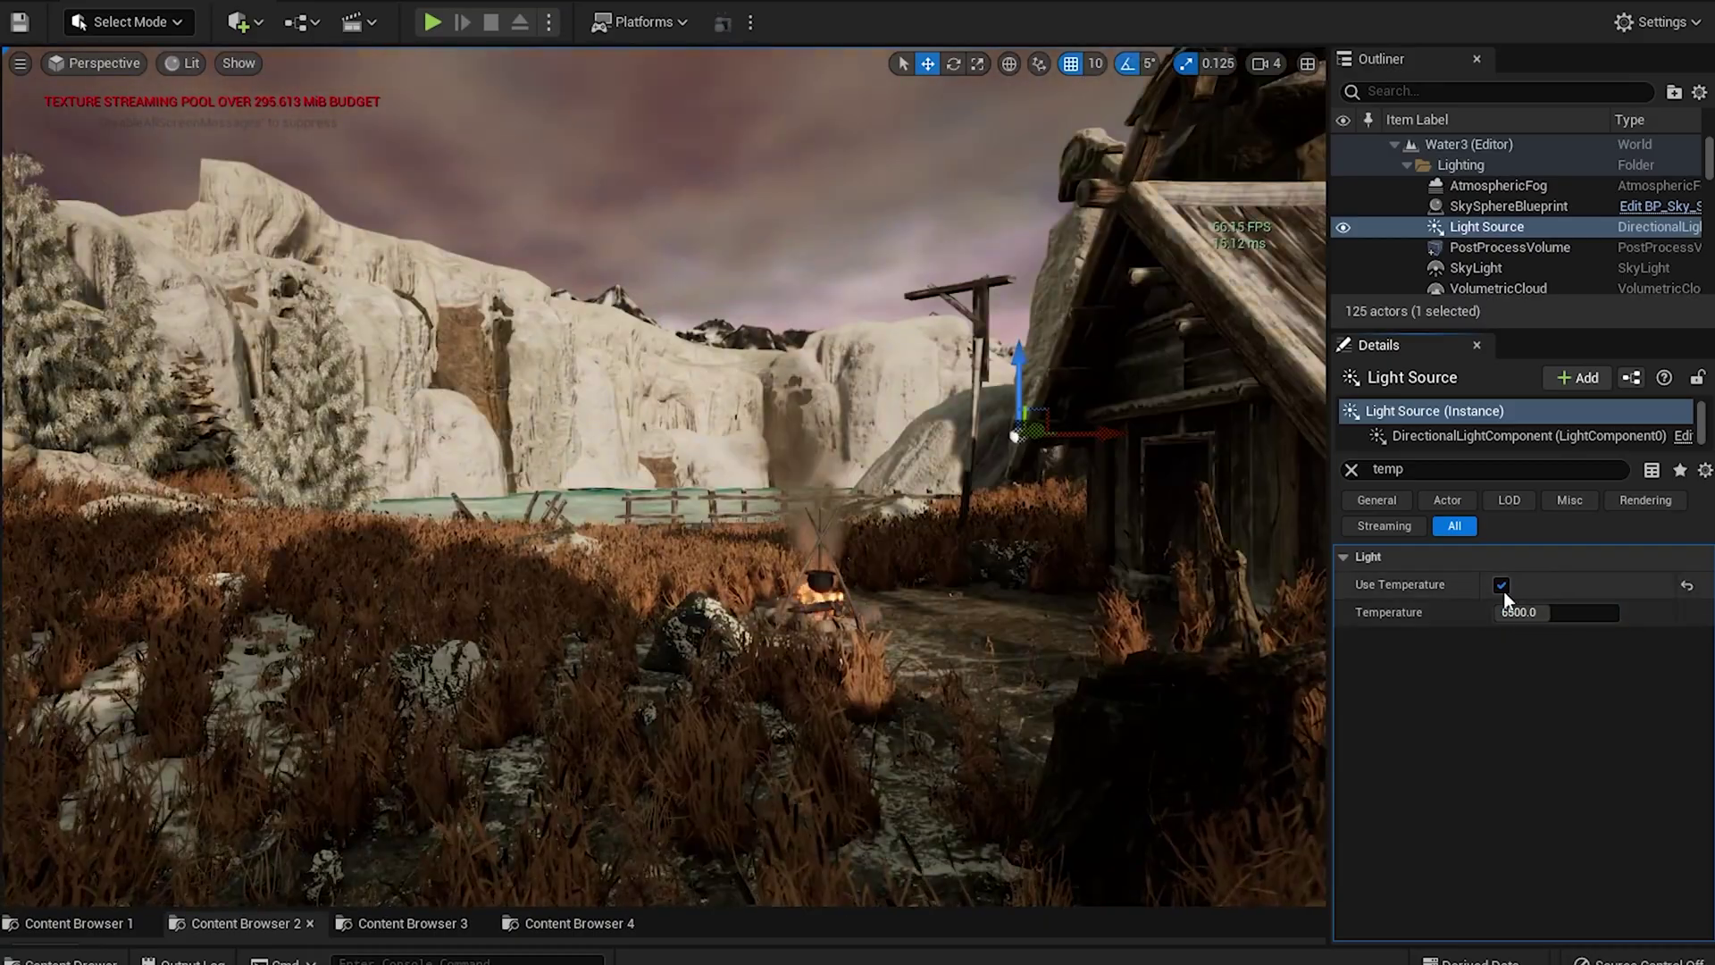
key(ctrl+z)
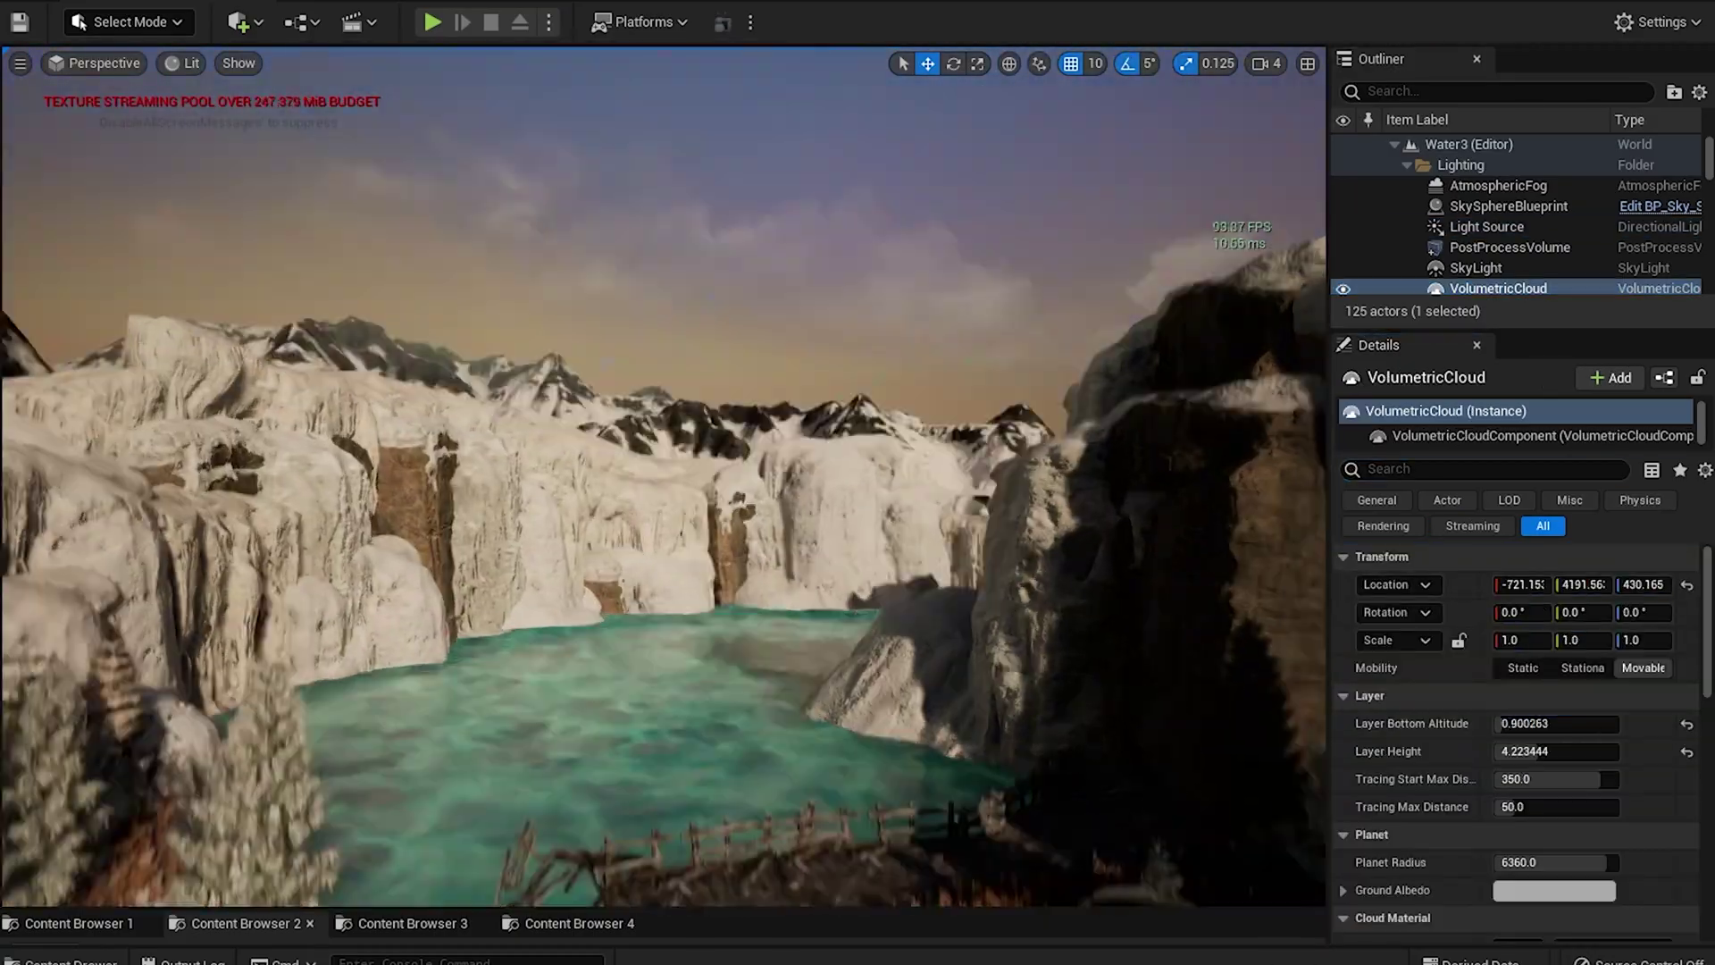
key(ctrl+z)
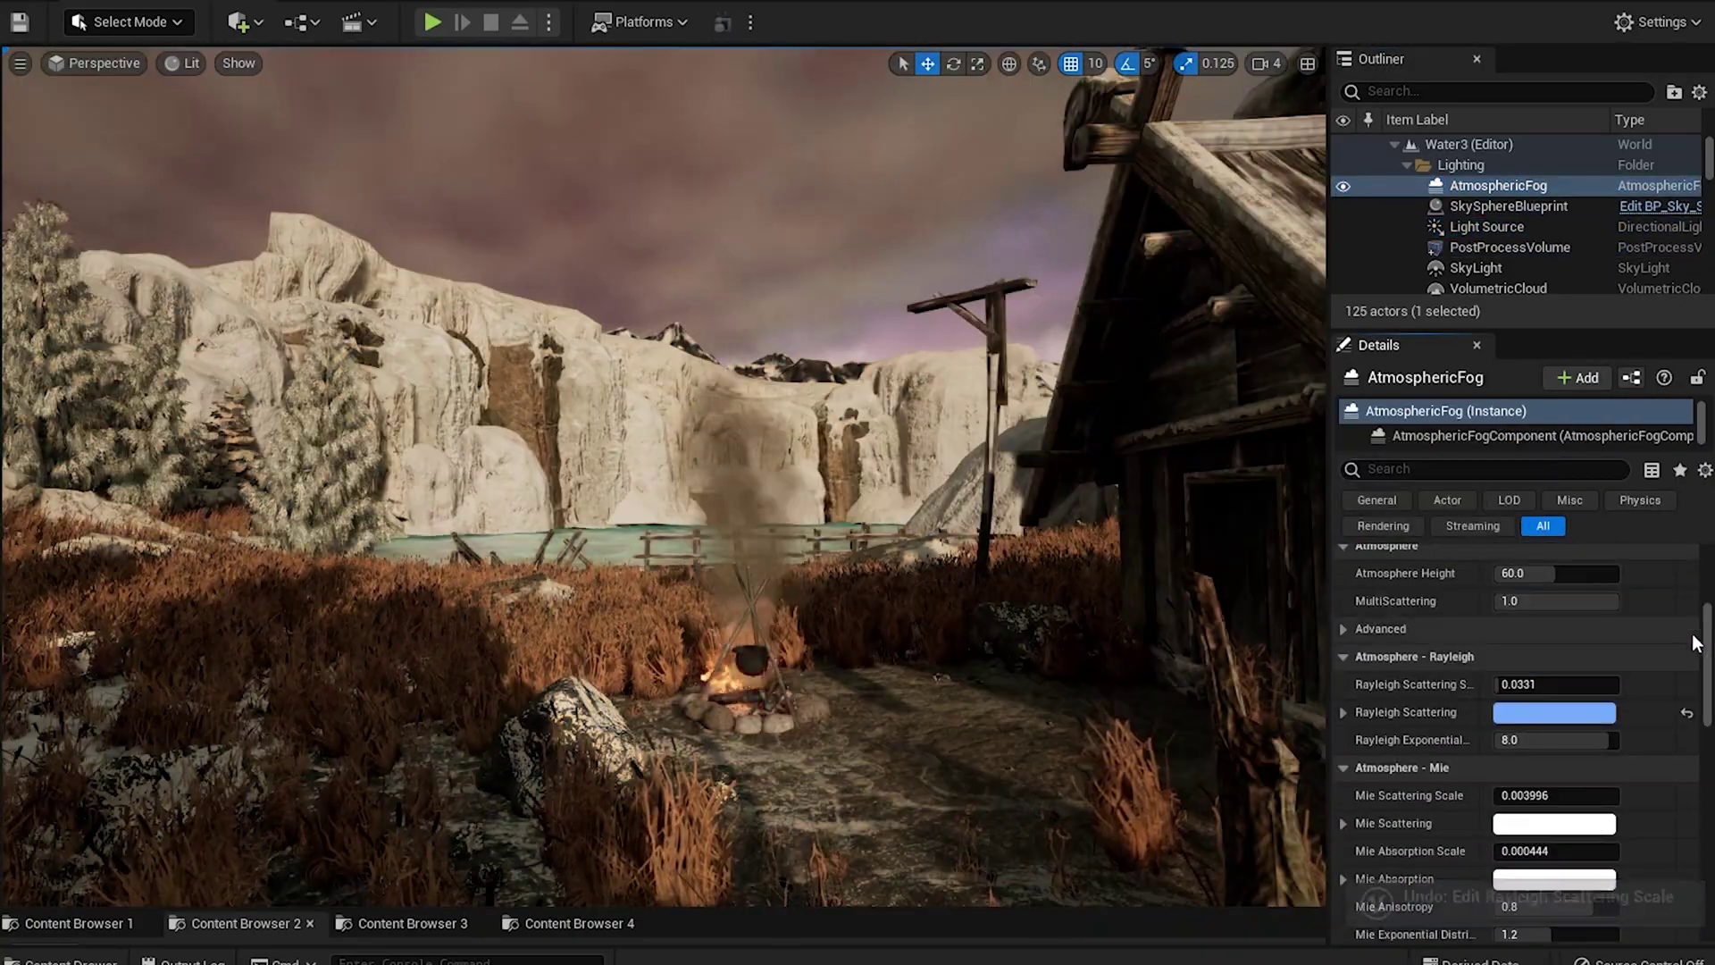
Step: Pin the exponential height fog, confirm its light blue colour, and select the post process volume
click(1498, 759)
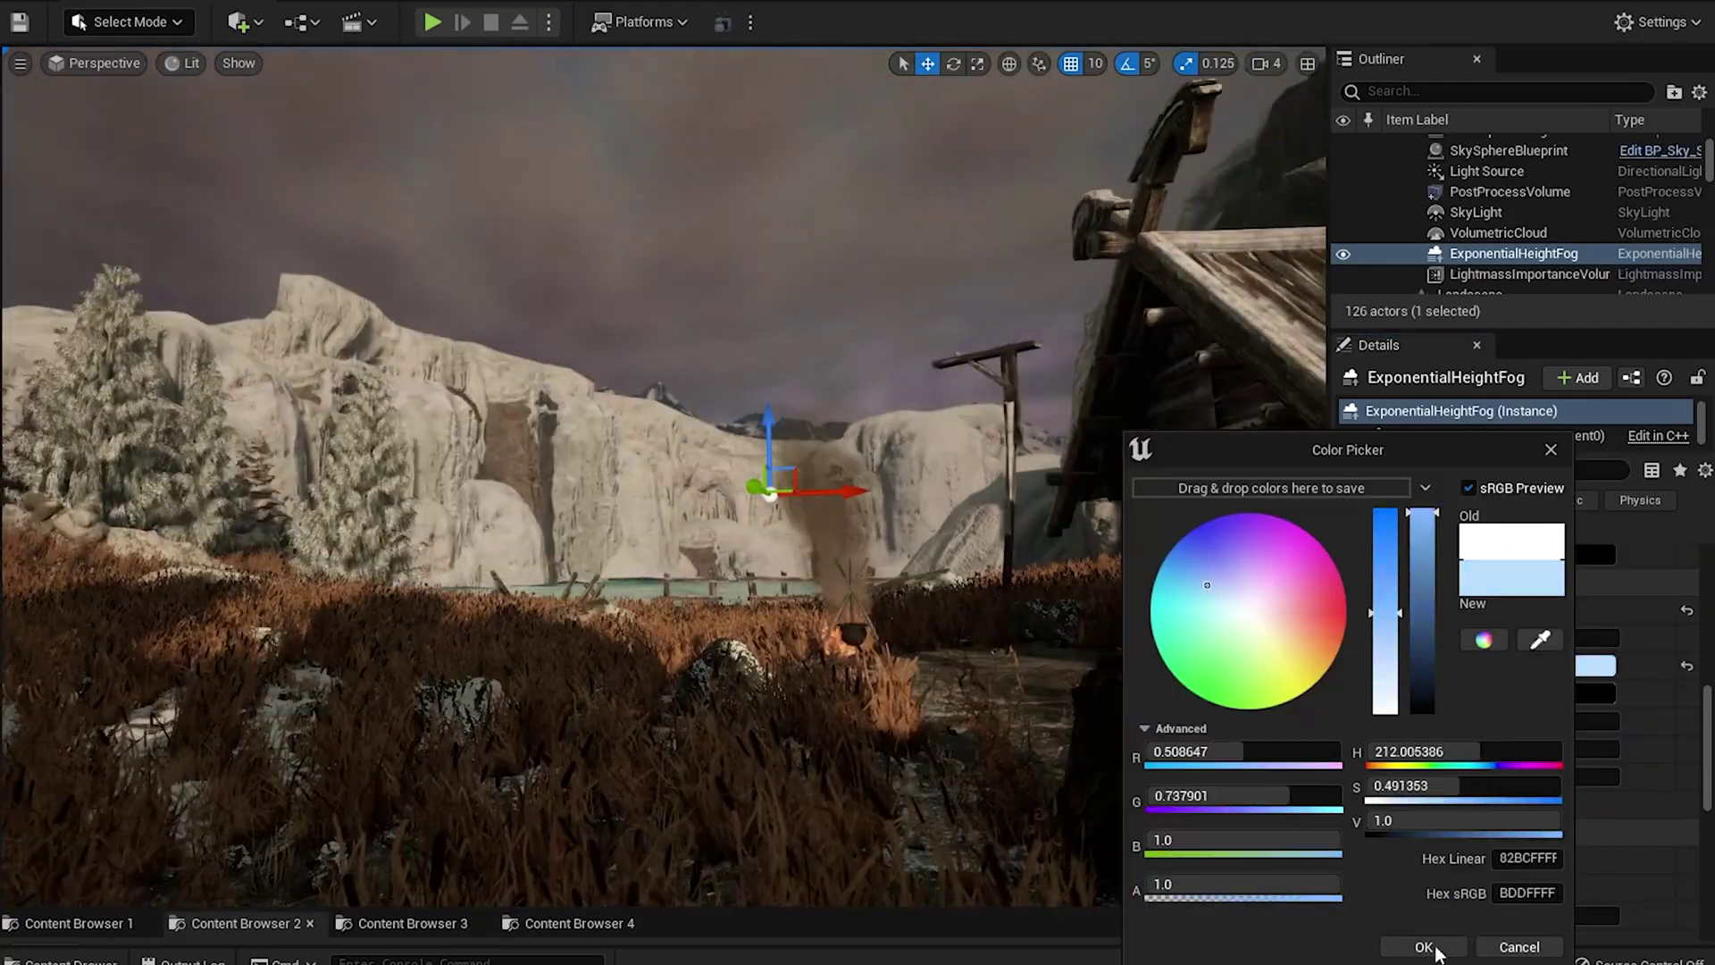
click(1429, 946)
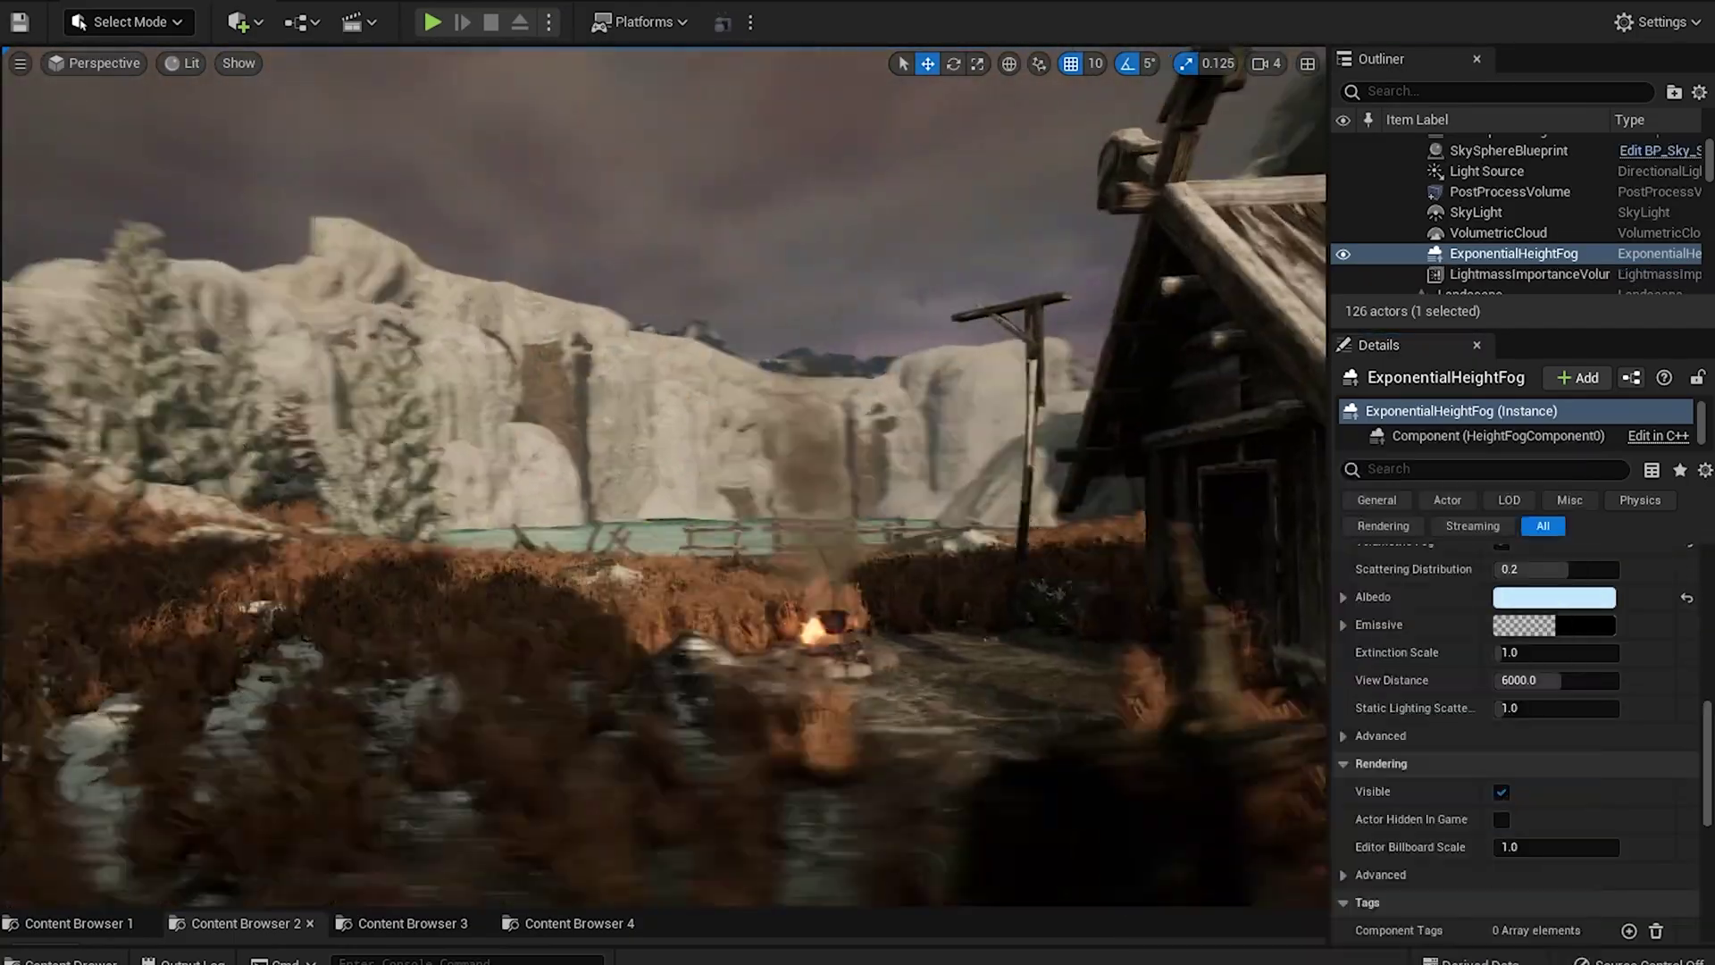
click(1510, 191)
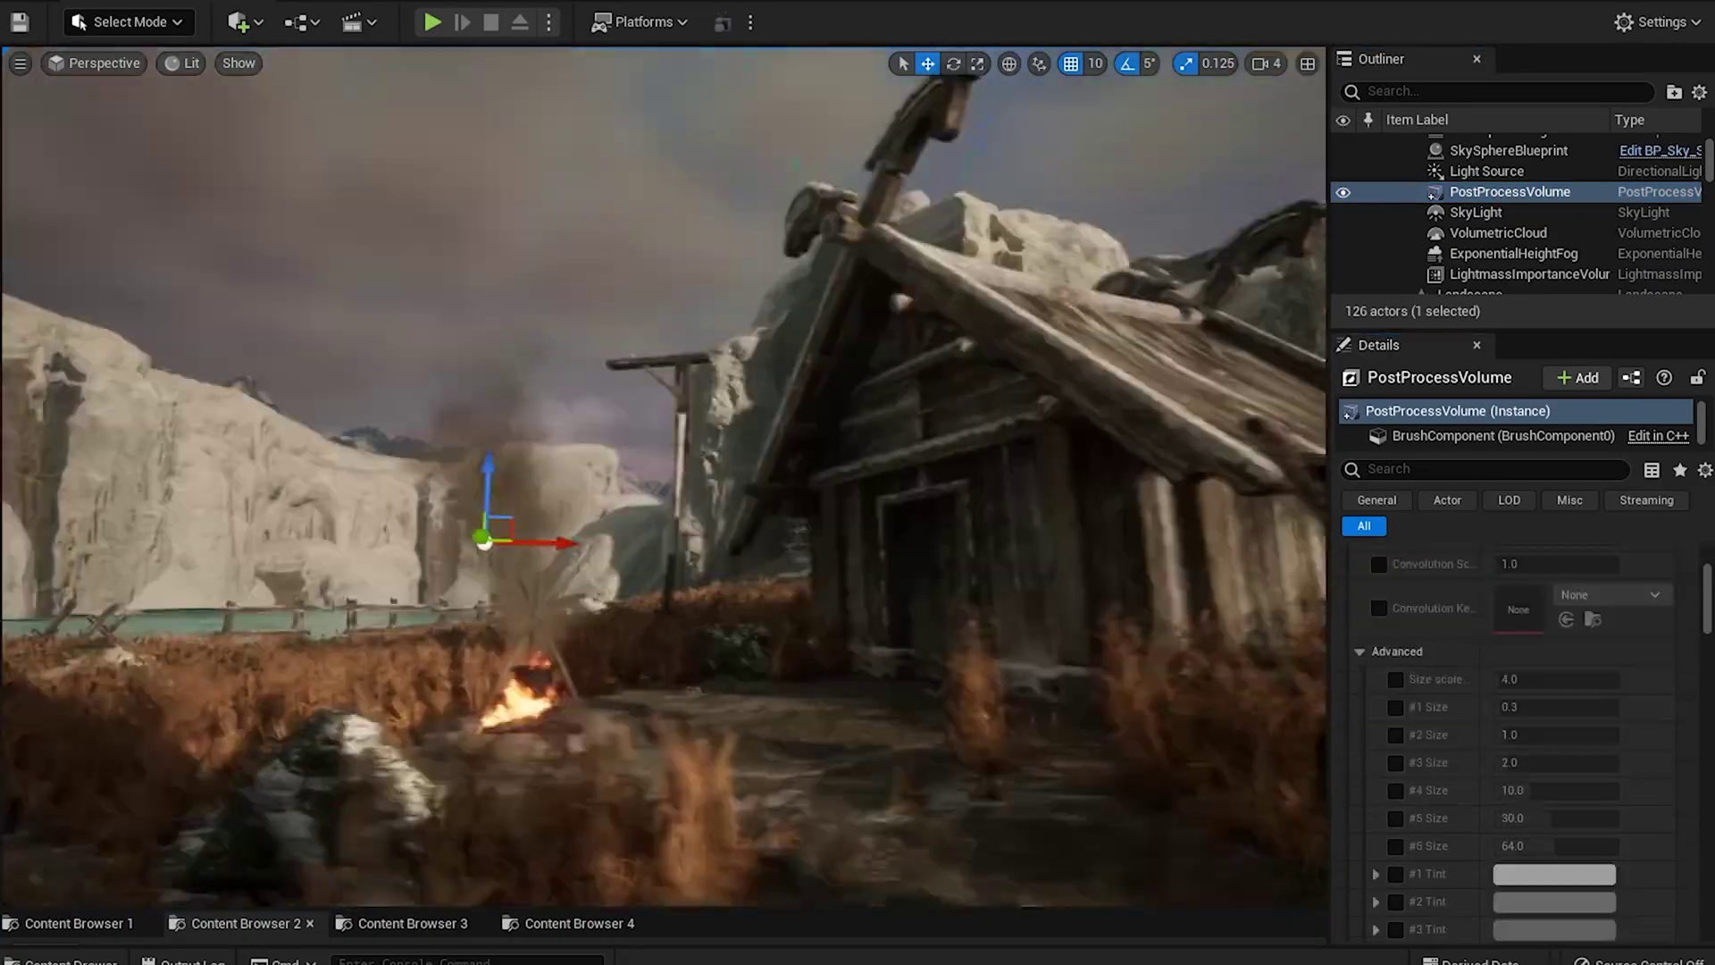
Step: Stop overriding the bloom method and set Exposure Compensation to about -0.5
click(1379, 668)
click(1545, 643)
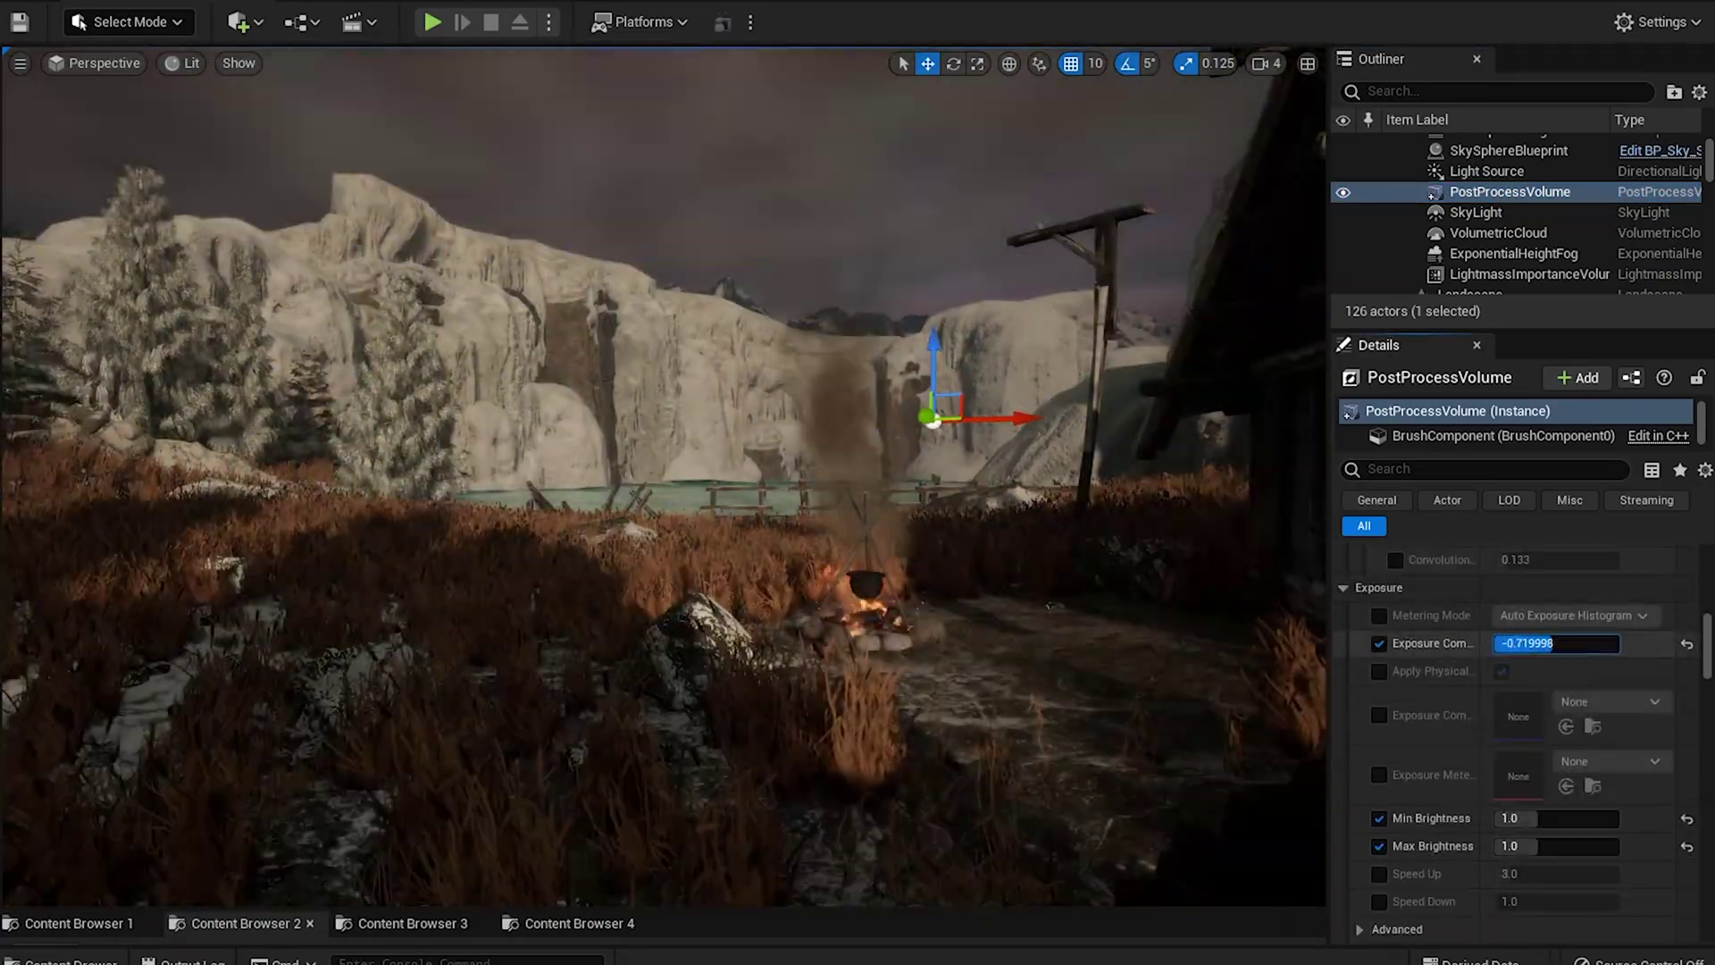
text(-0.)
scroll(1386, 645, down, 5)
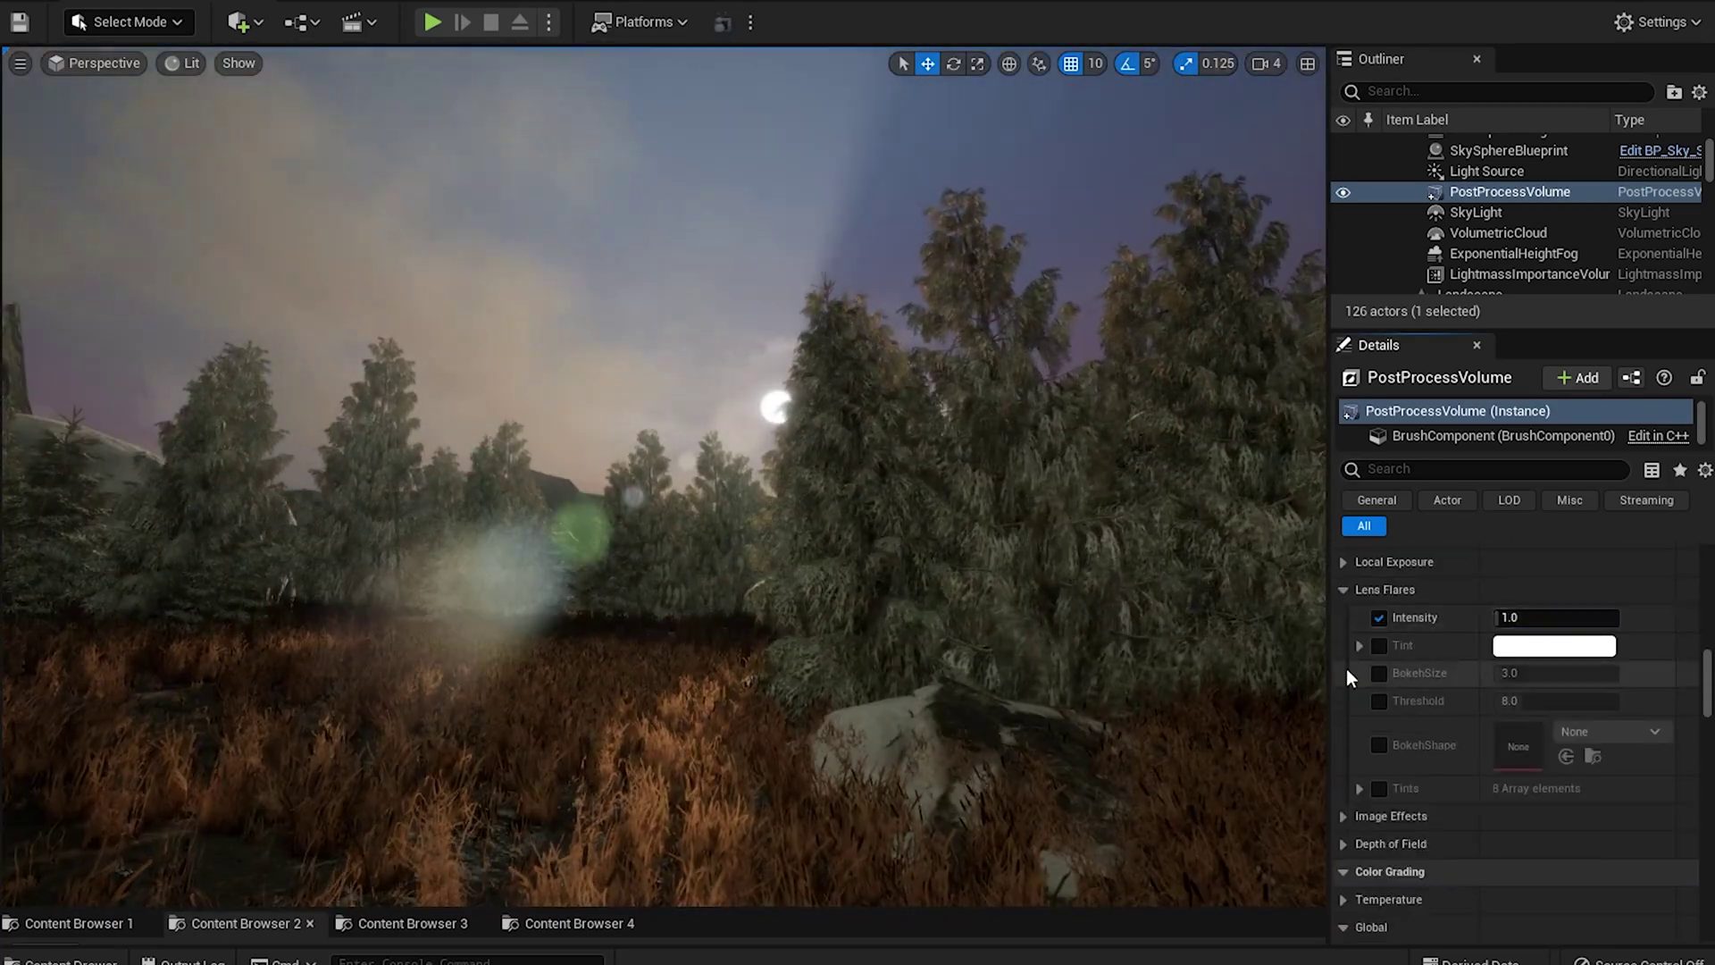
scroll(1376, 625, down, 5)
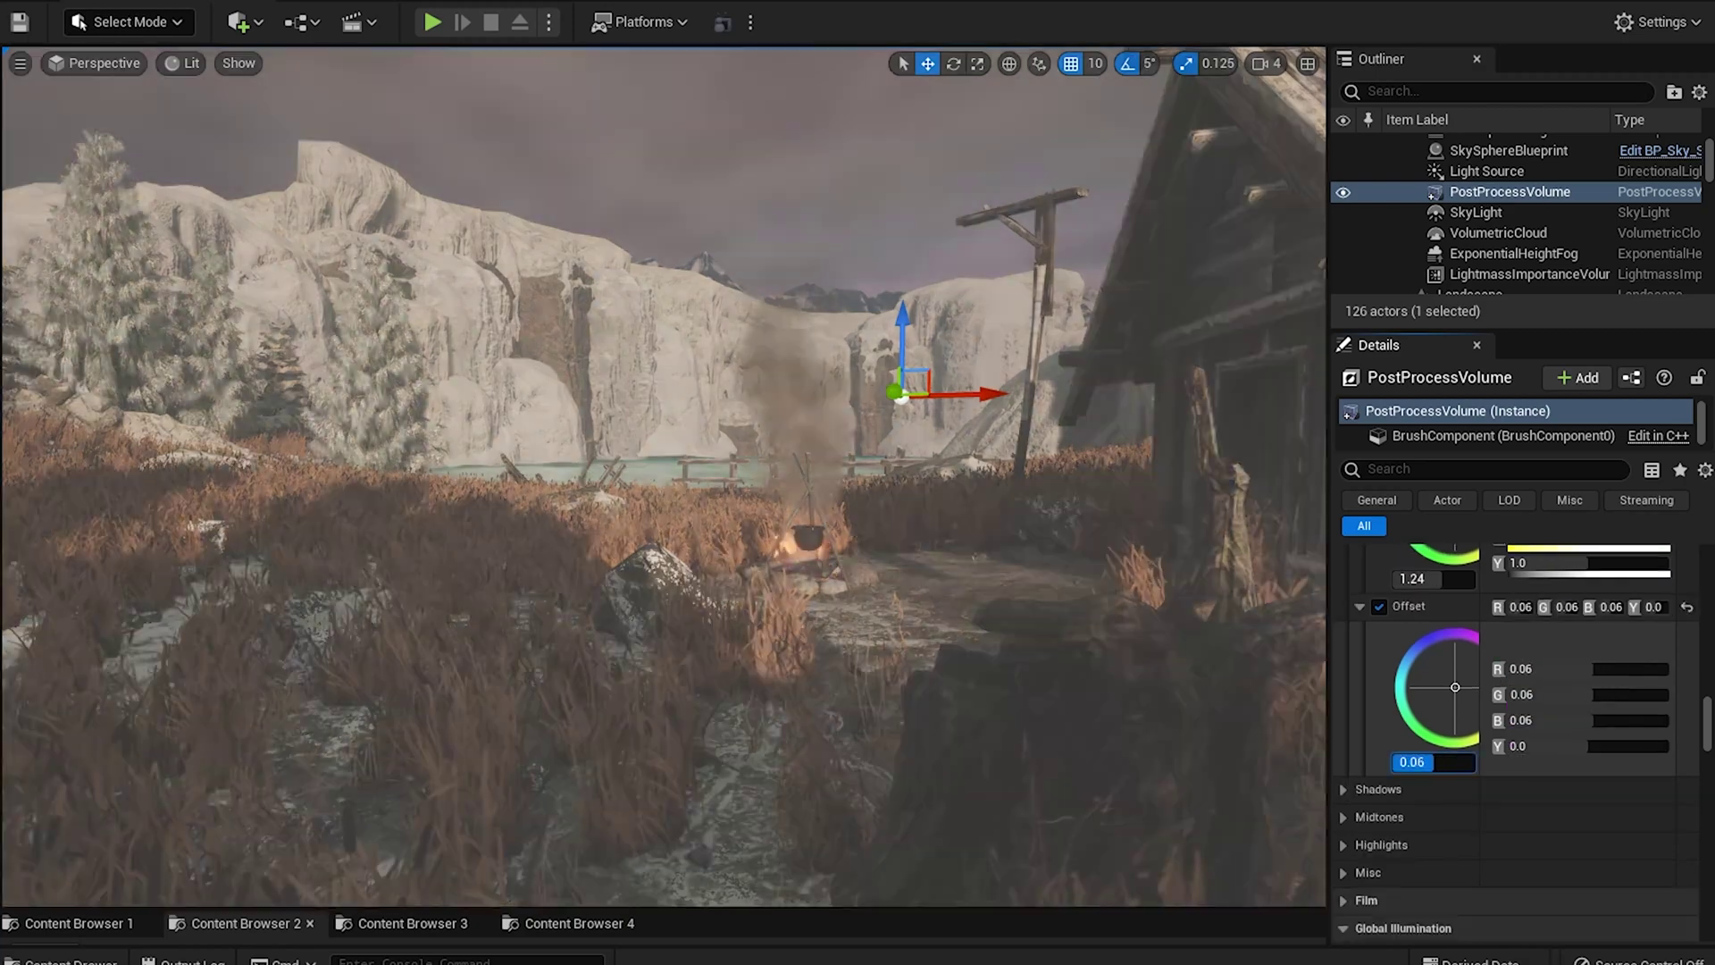
Step: Confirm a global colour grading offset of 0.01
key(Return)
scroll(1486, 750, down, 1)
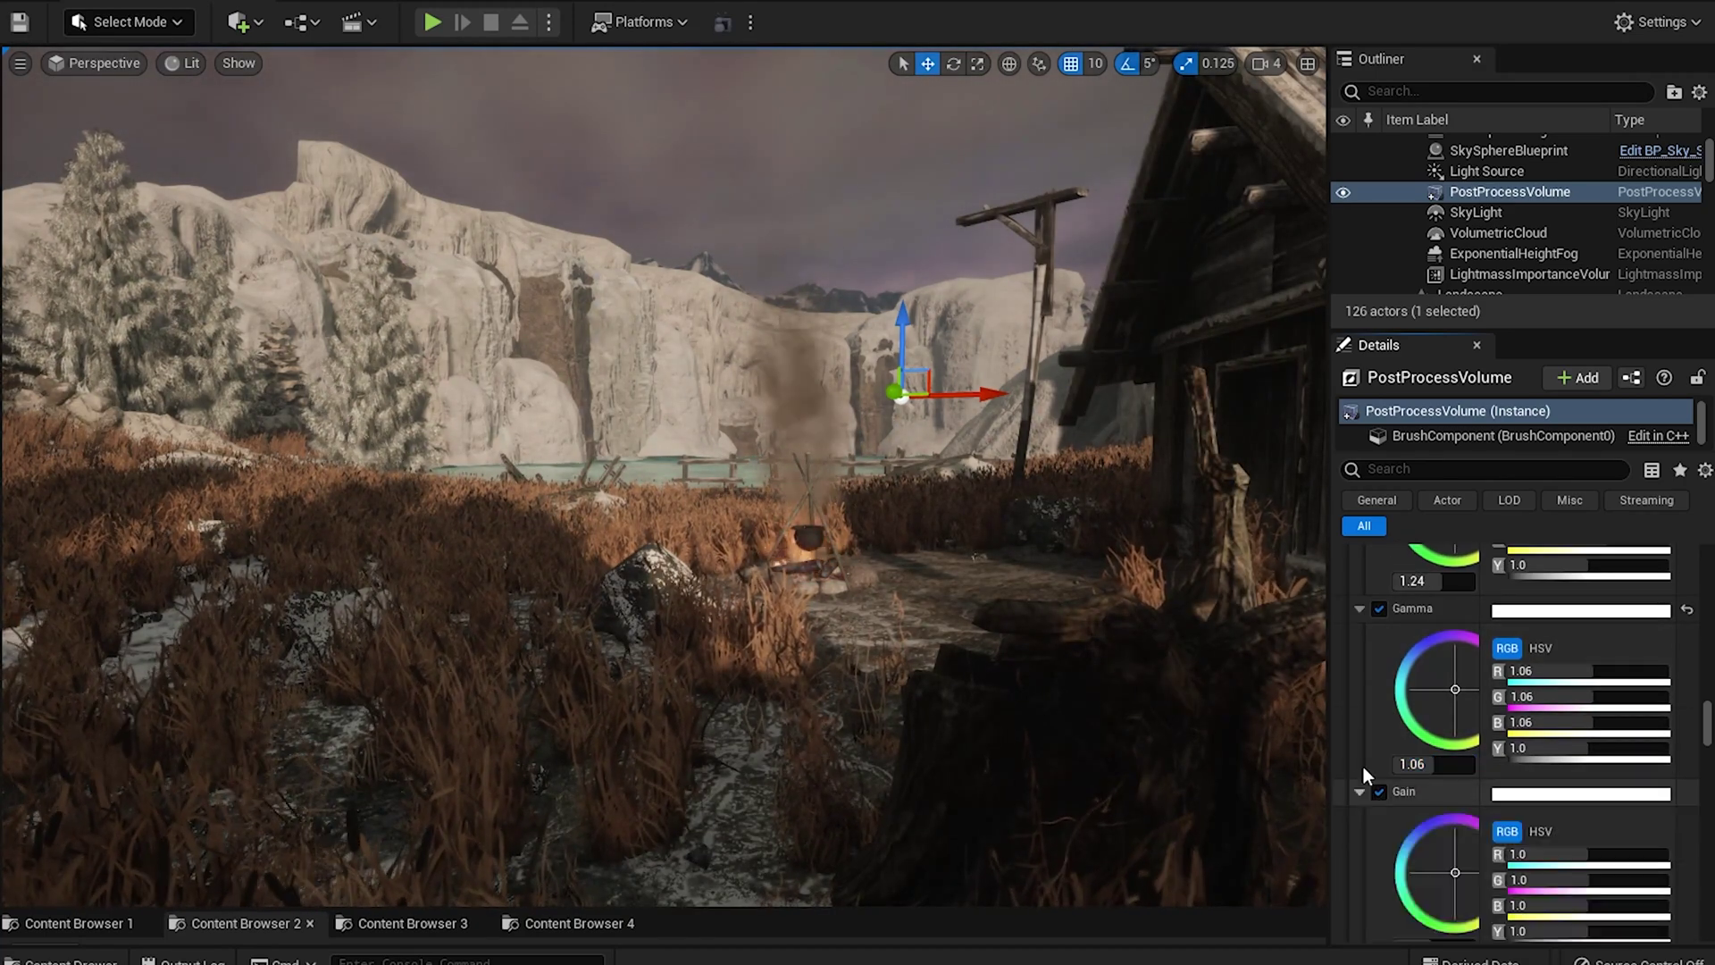
scroll(1364, 774, down, 2)
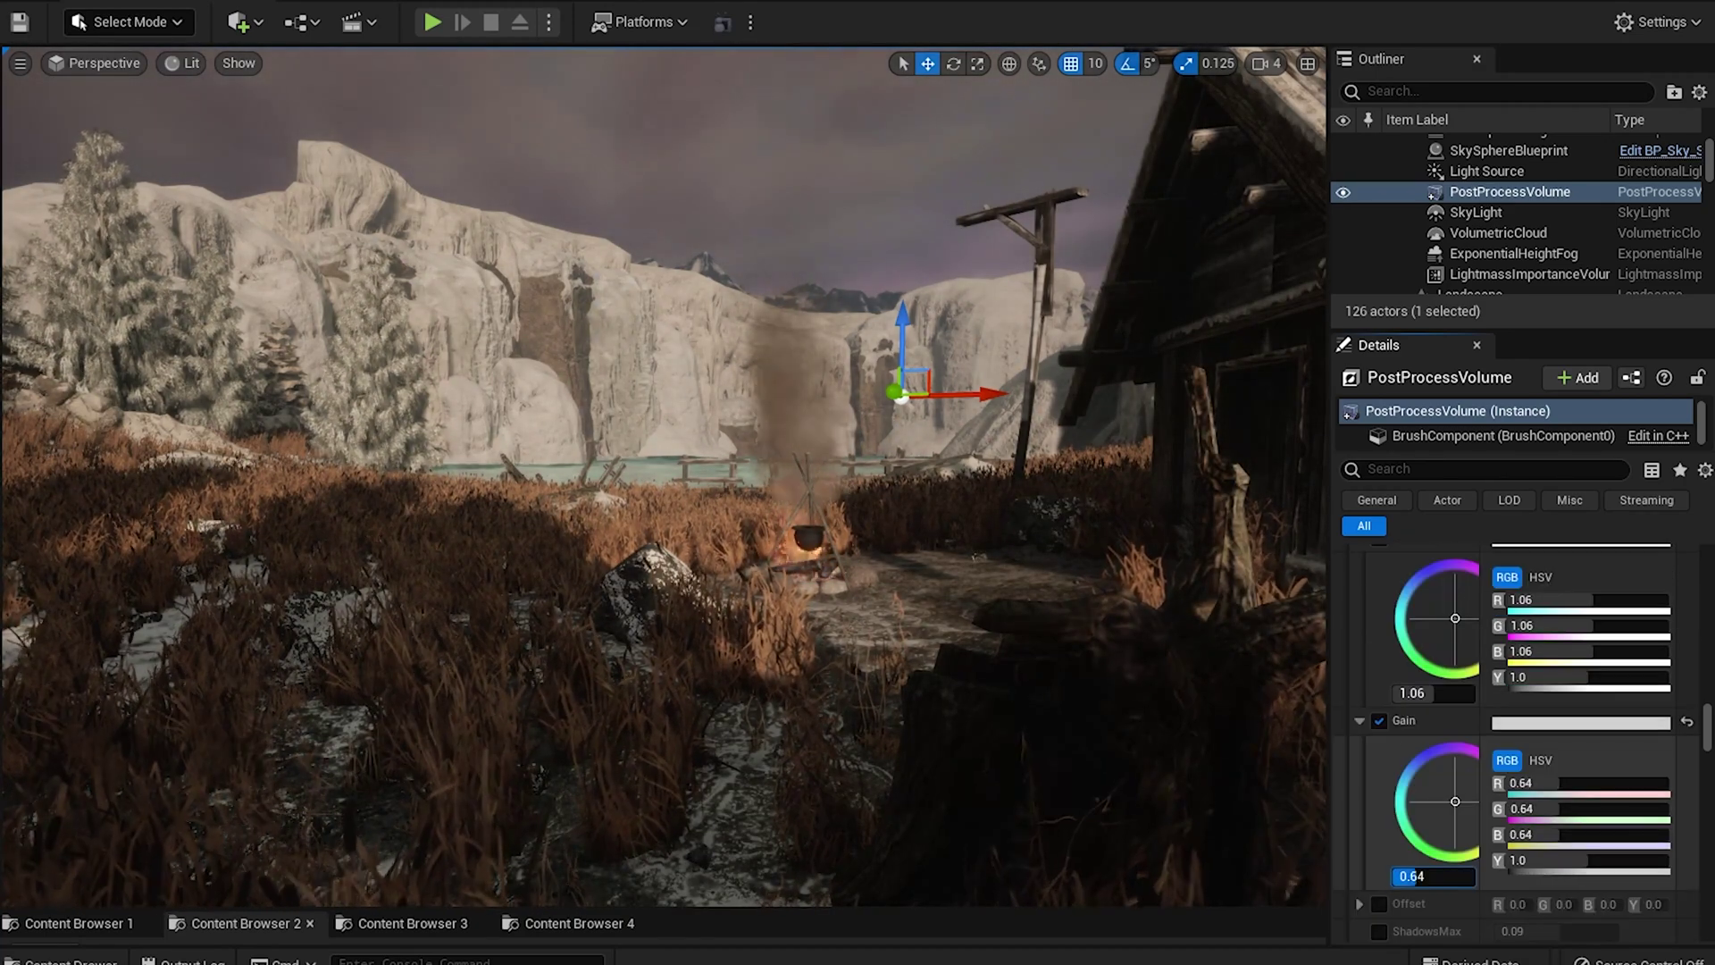
scroll(1376, 741, down, 4)
scroll(1408, 676, down, 4)
scroll(1374, 679, down, 3)
scroll(1366, 696, up, 4)
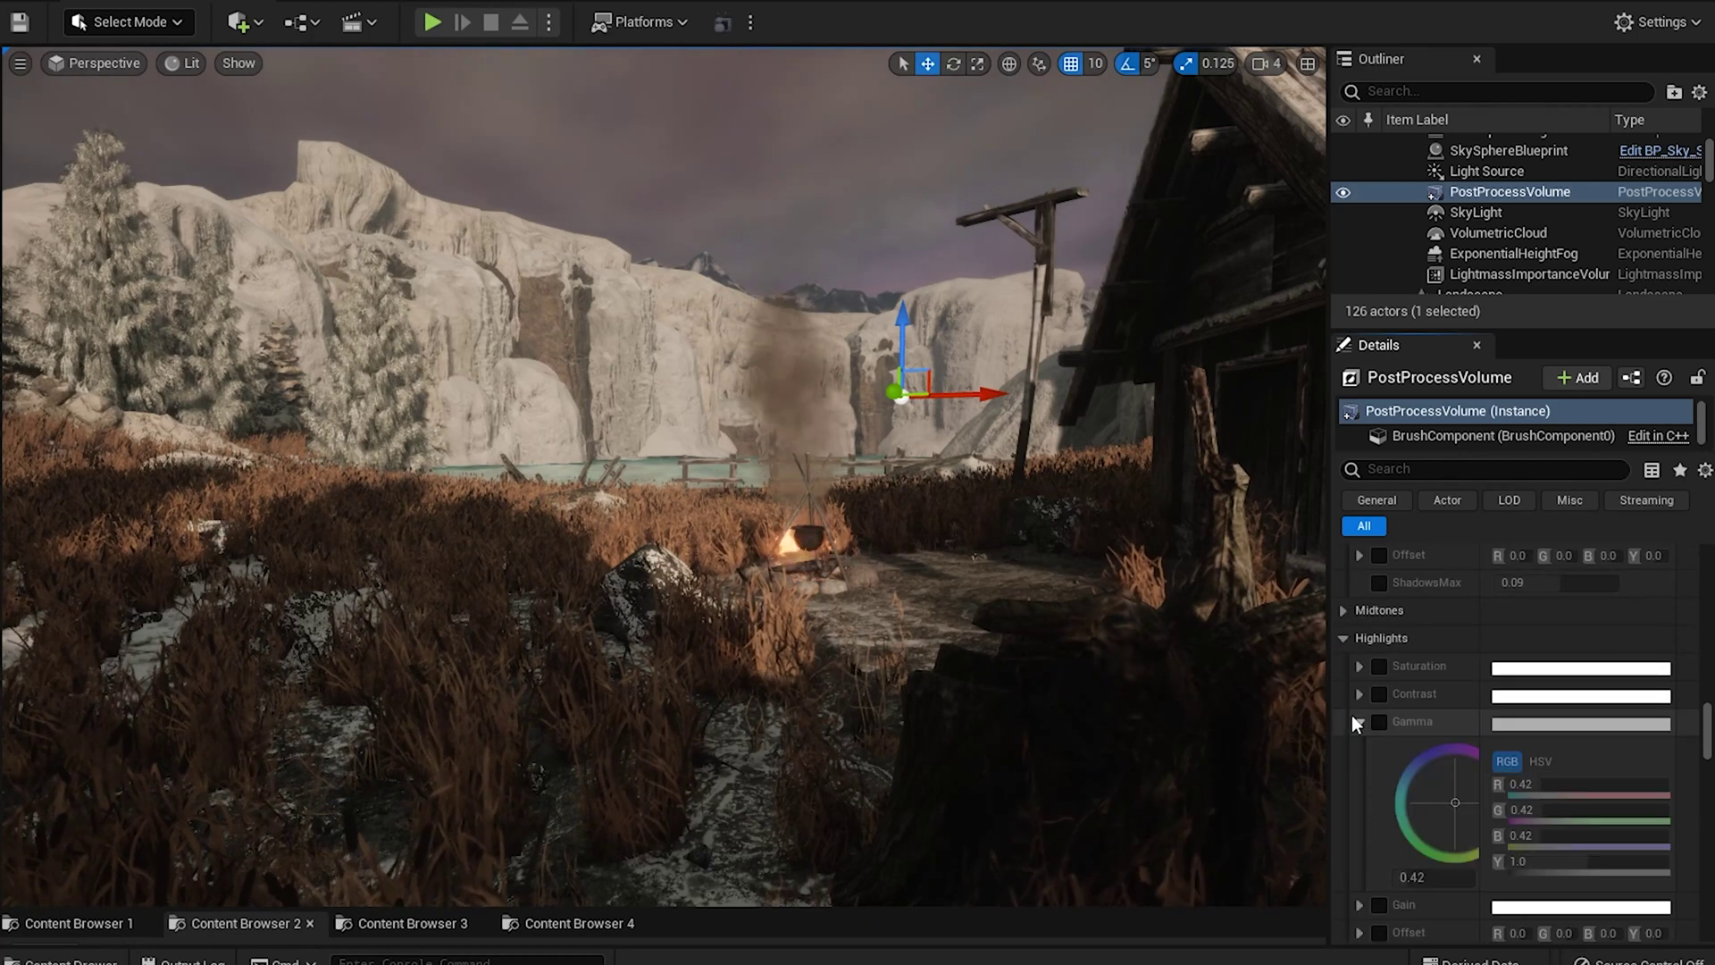
scroll(1353, 714, up, 4)
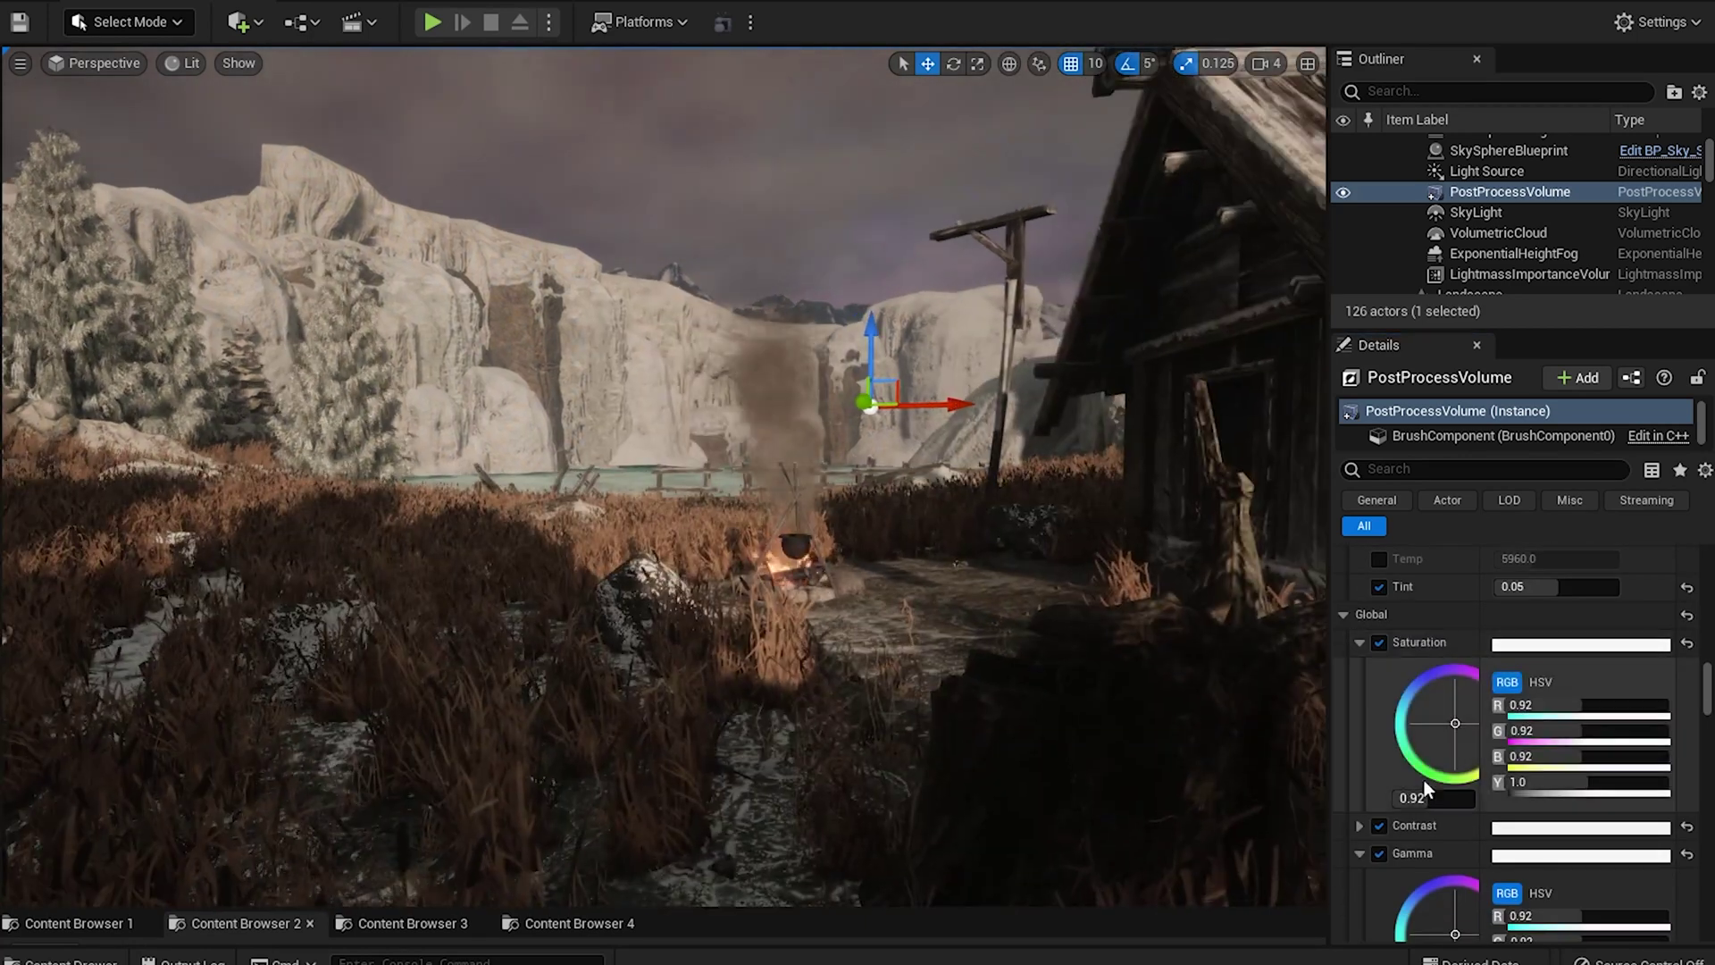
scroll(1519, 714, down, 10)
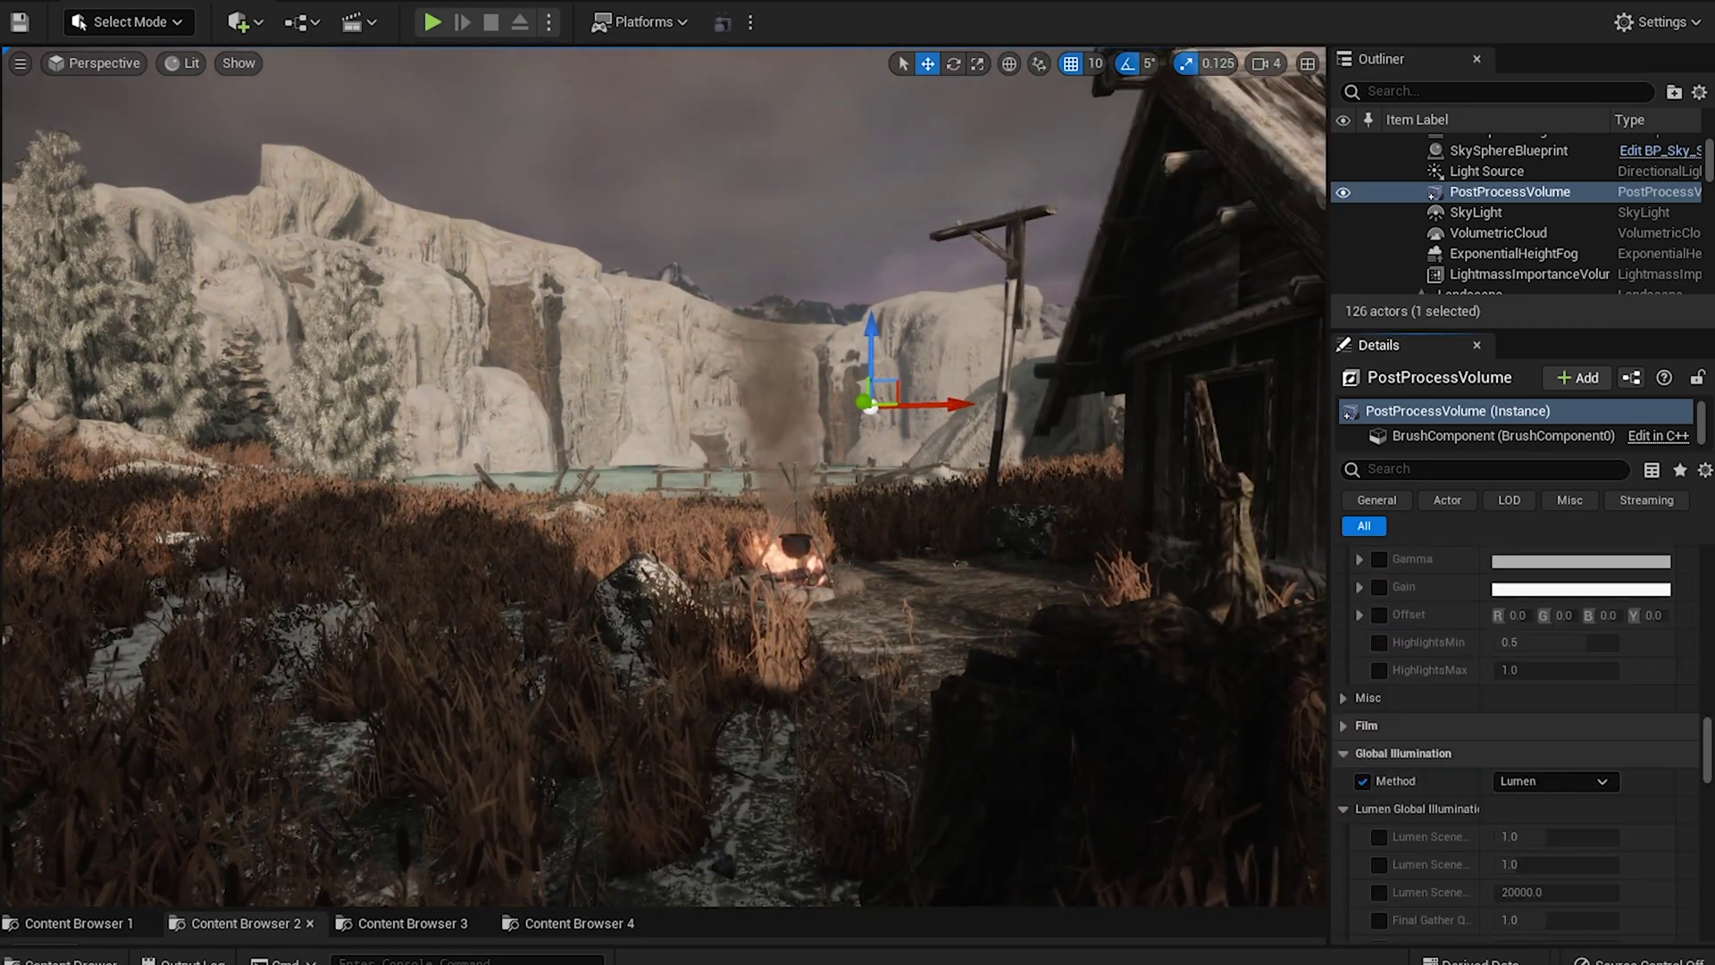
Step: Lower the film Toe value to deepen the shadows
drag(1552, 695, 1512, 695)
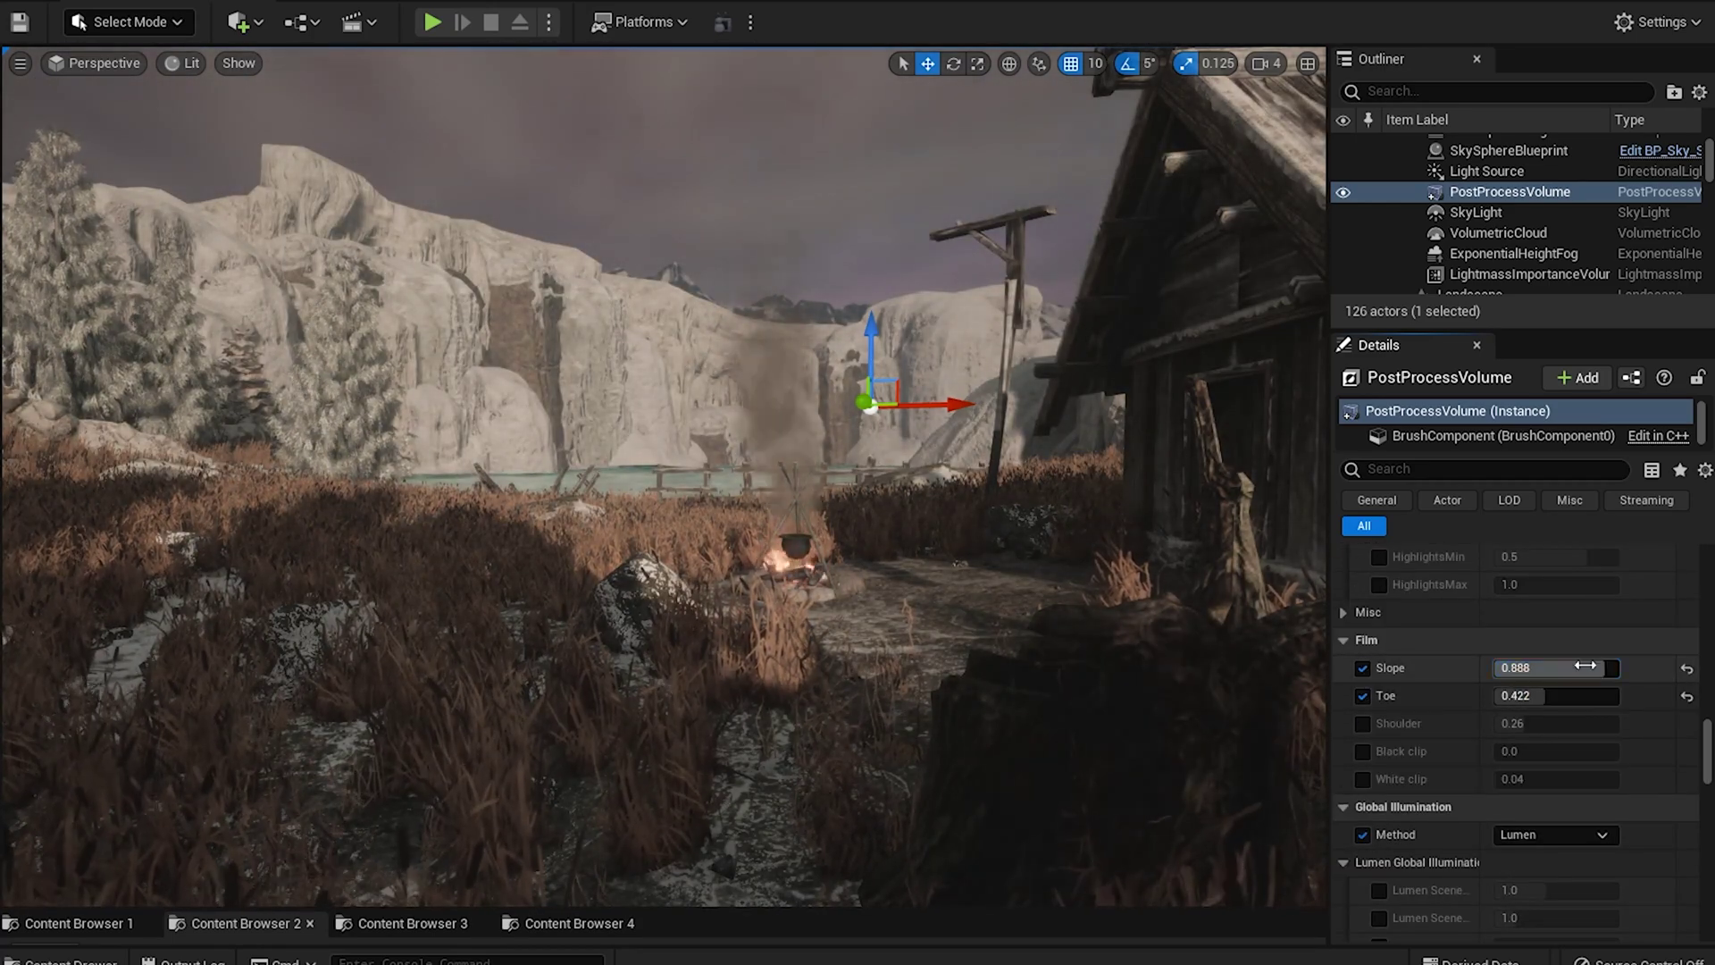
scroll(1391, 593, down, 5)
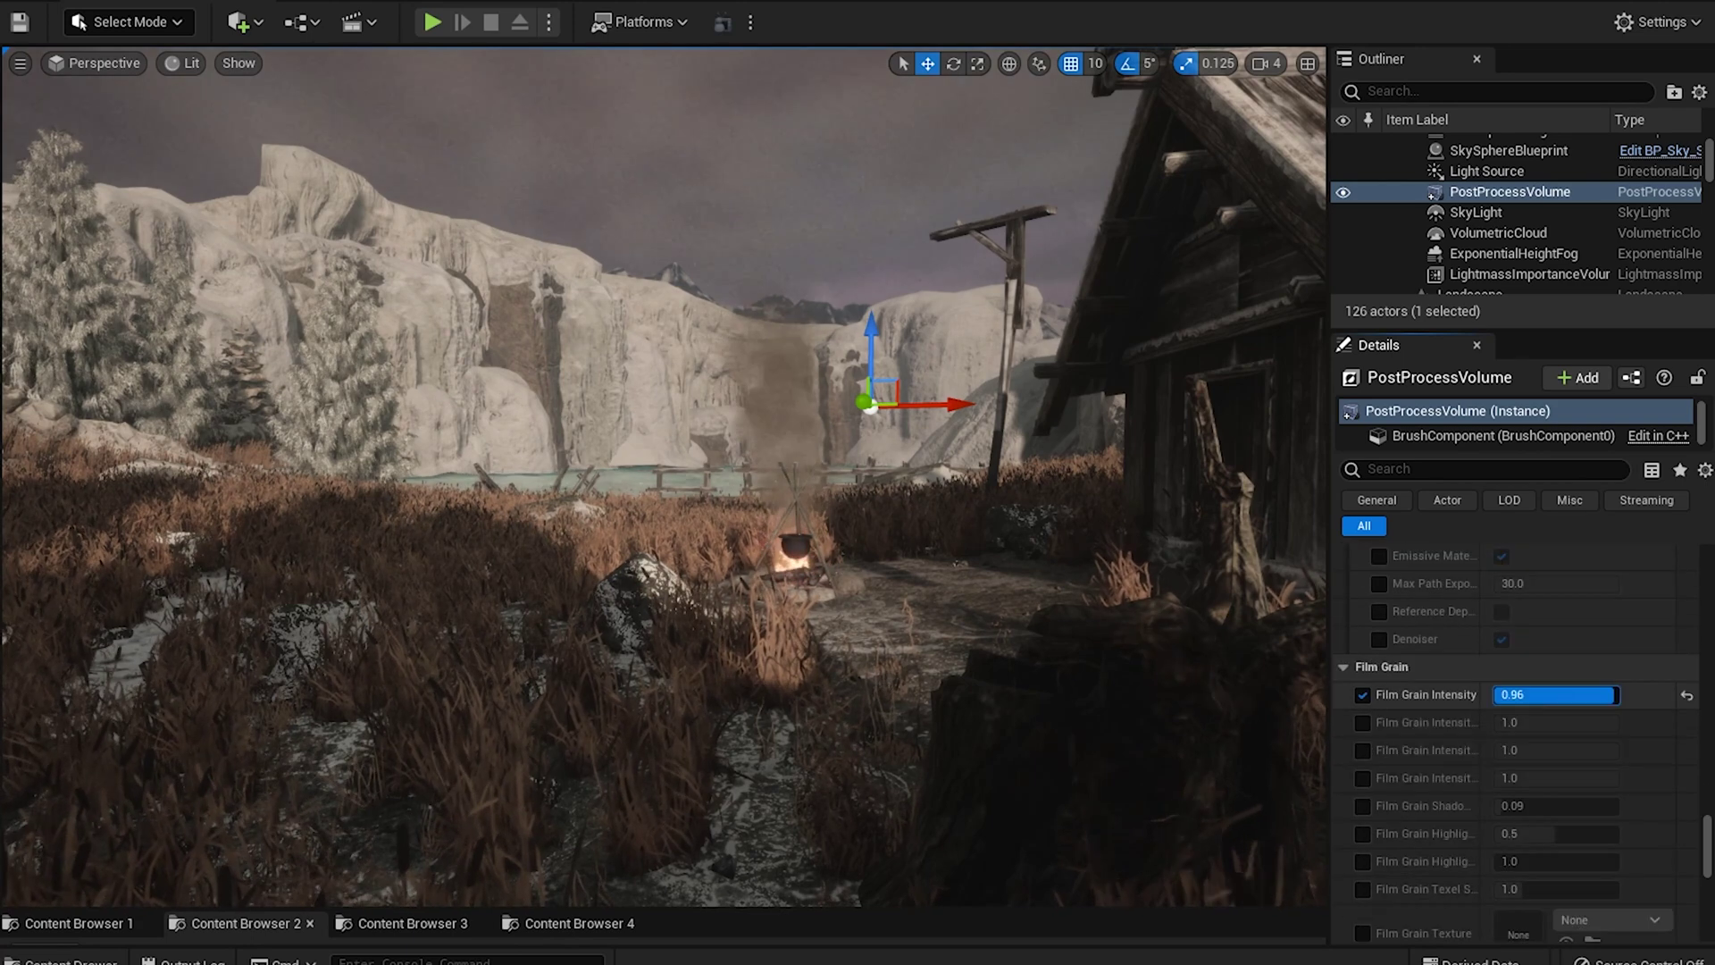
scroll(1577, 689, down, 3)
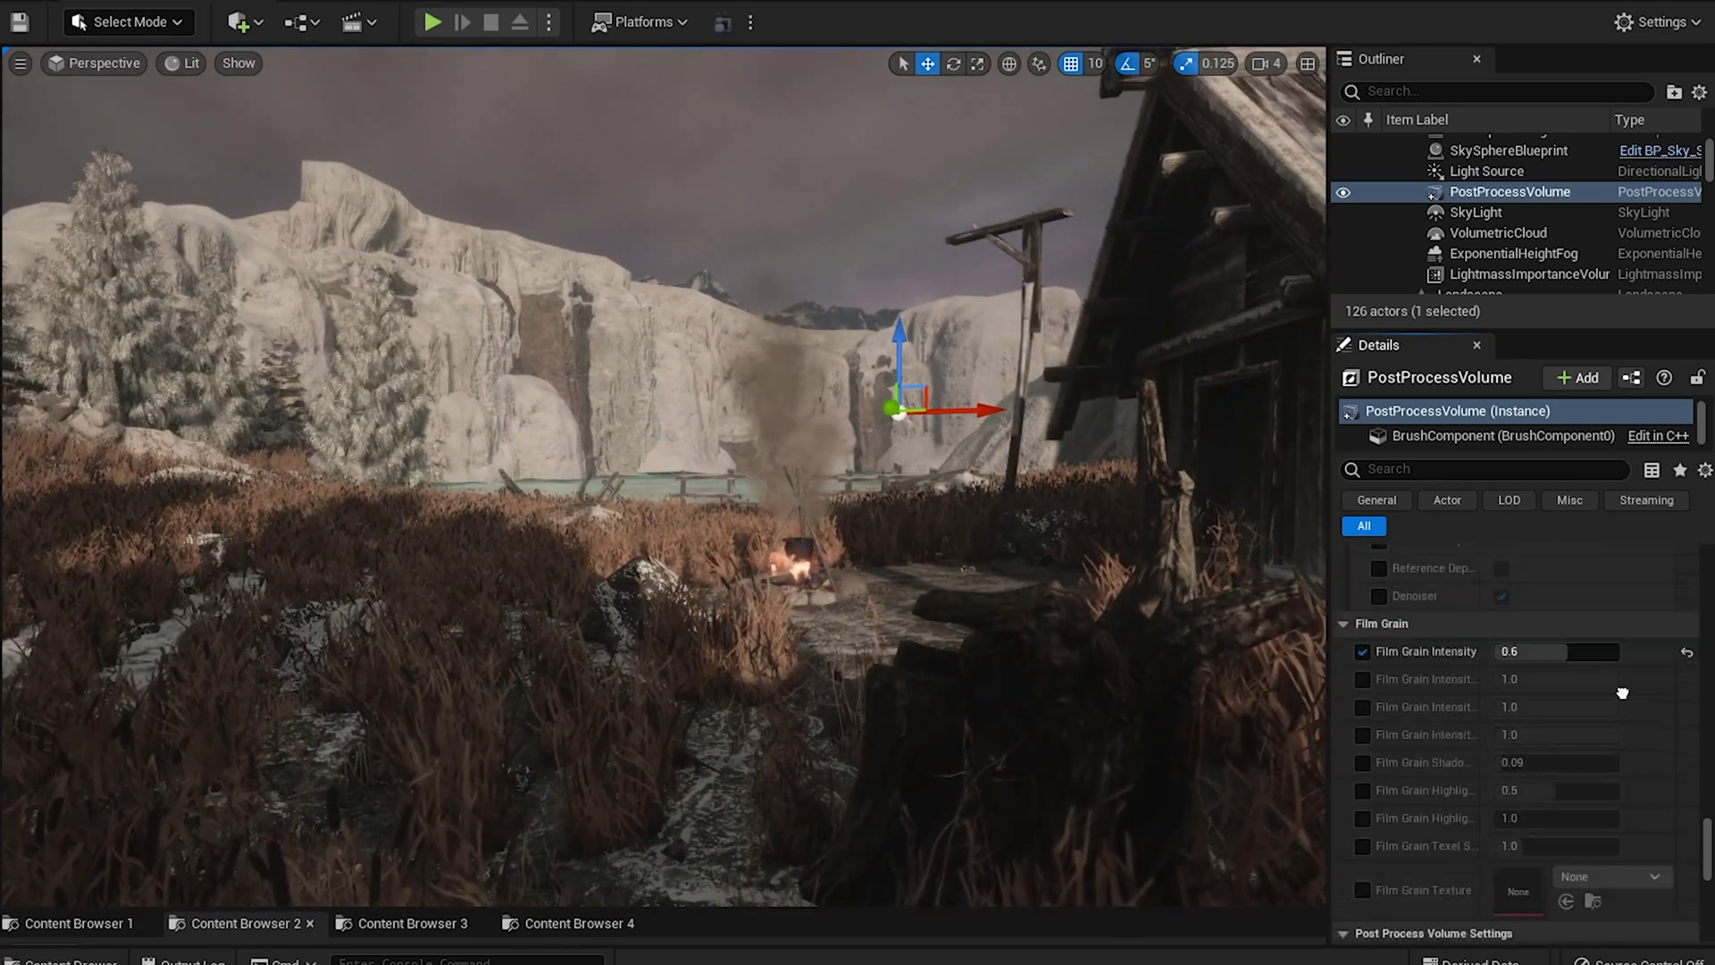
scroll(1420, 694, up, 5)
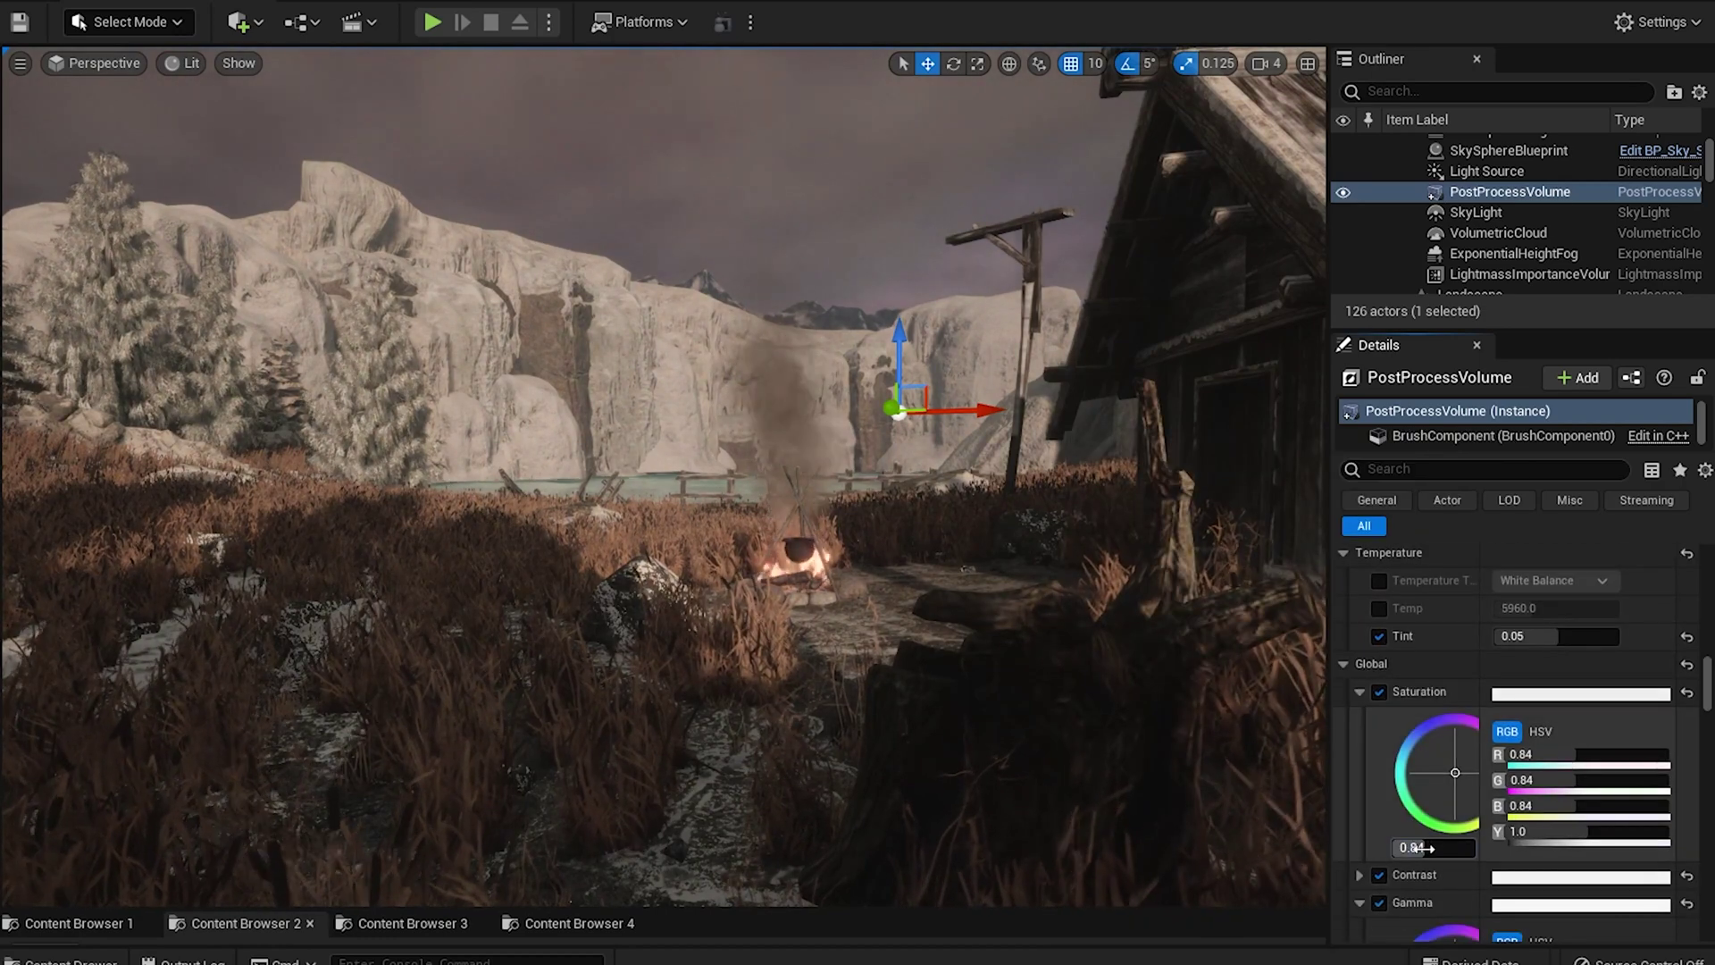
scroll(1420, 844, down, 3)
scroll(1422, 831, down, 3)
scroll(1423, 817, down, 3)
scroll(1427, 803, down, 3)
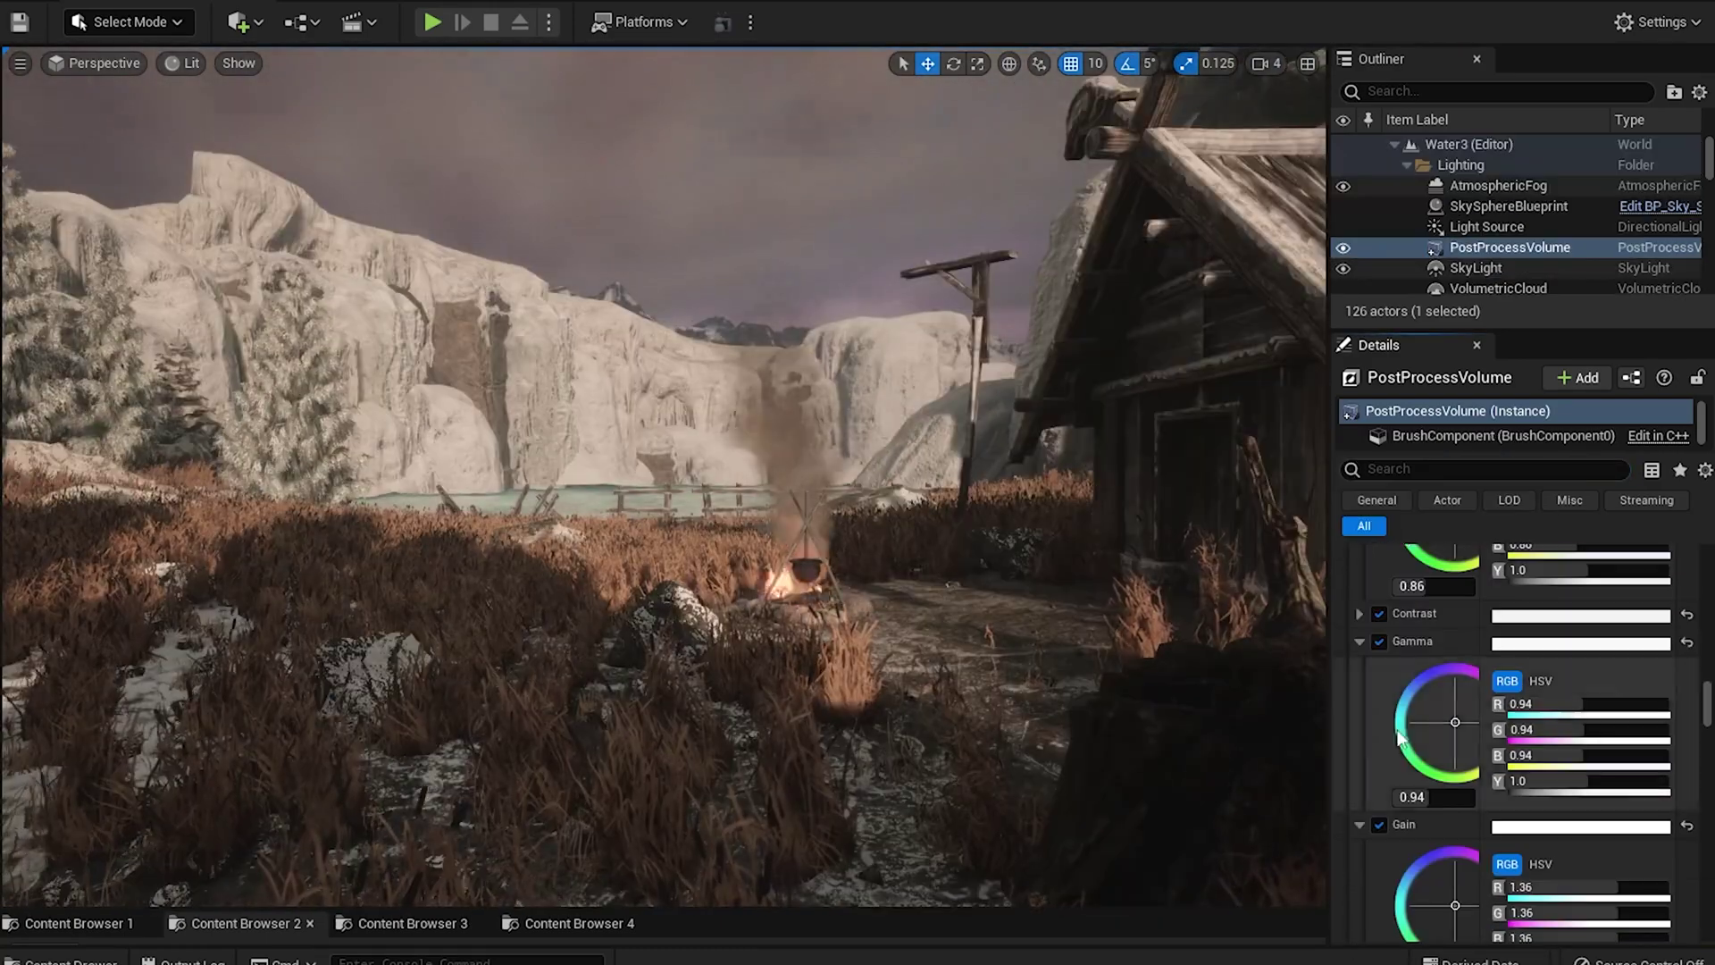
scroll(1443, 722, down, 5)
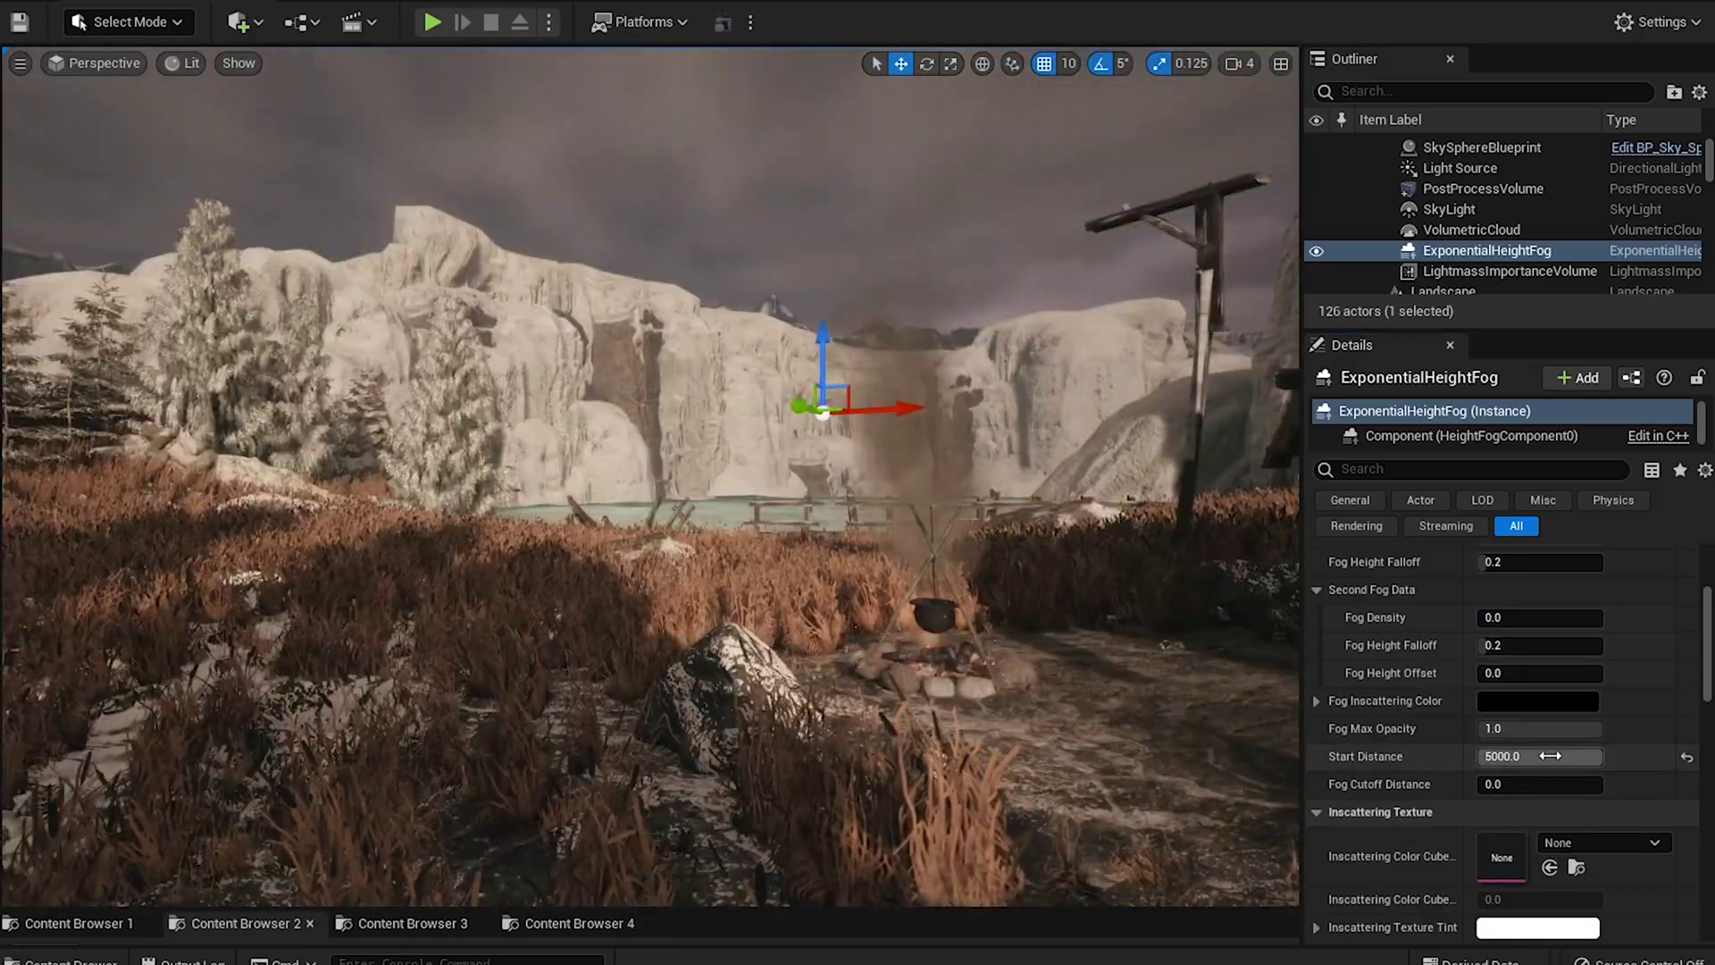
Step: Edit the exponential height fog's Start Distance value
click(1539, 756)
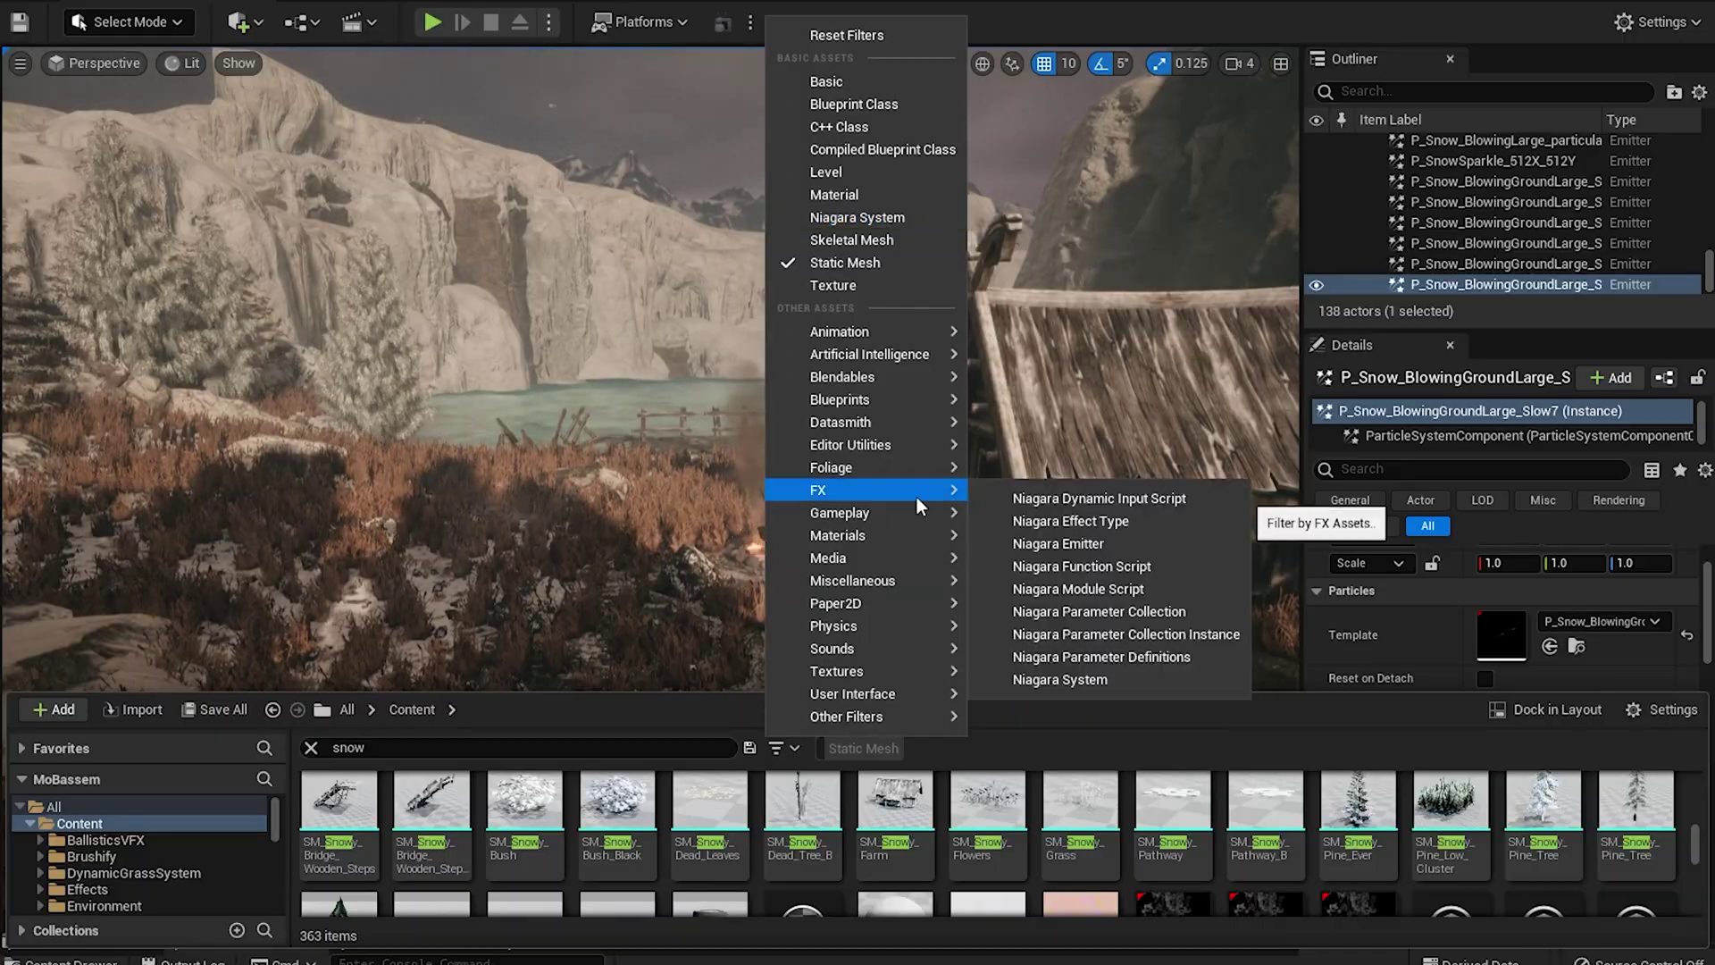
Step: Filter the Content Browser to Niagara System assets and undo the last snow emitter move
click(1060, 679)
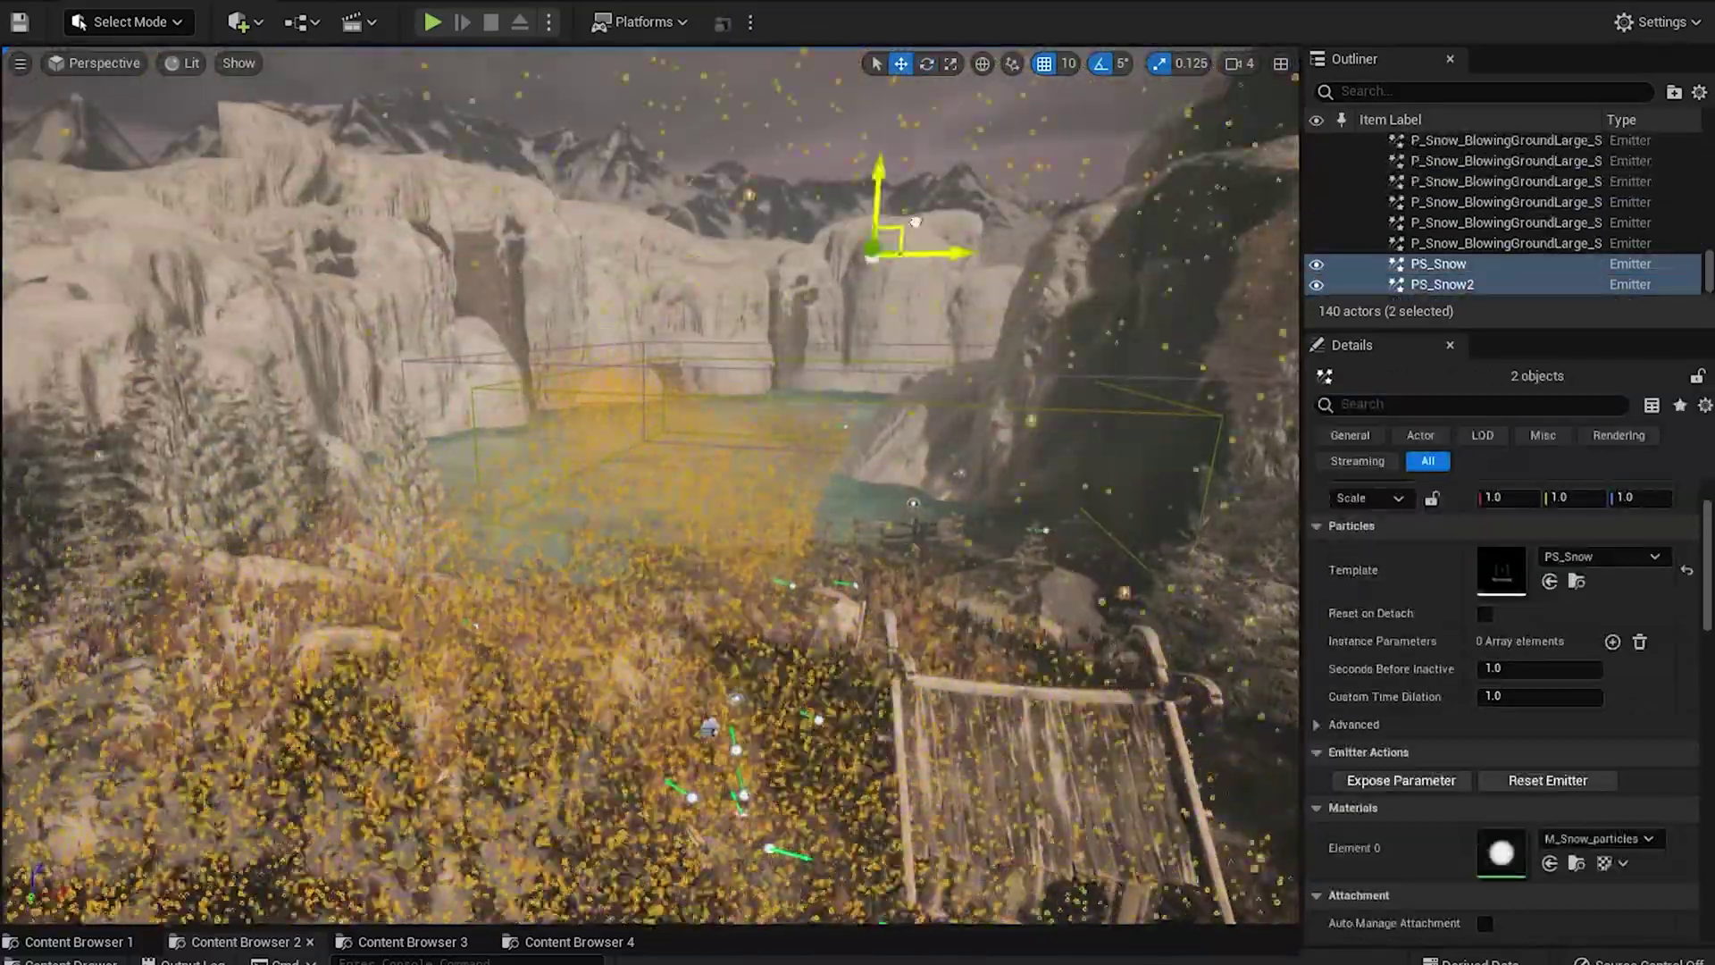
key(ctrl+z)
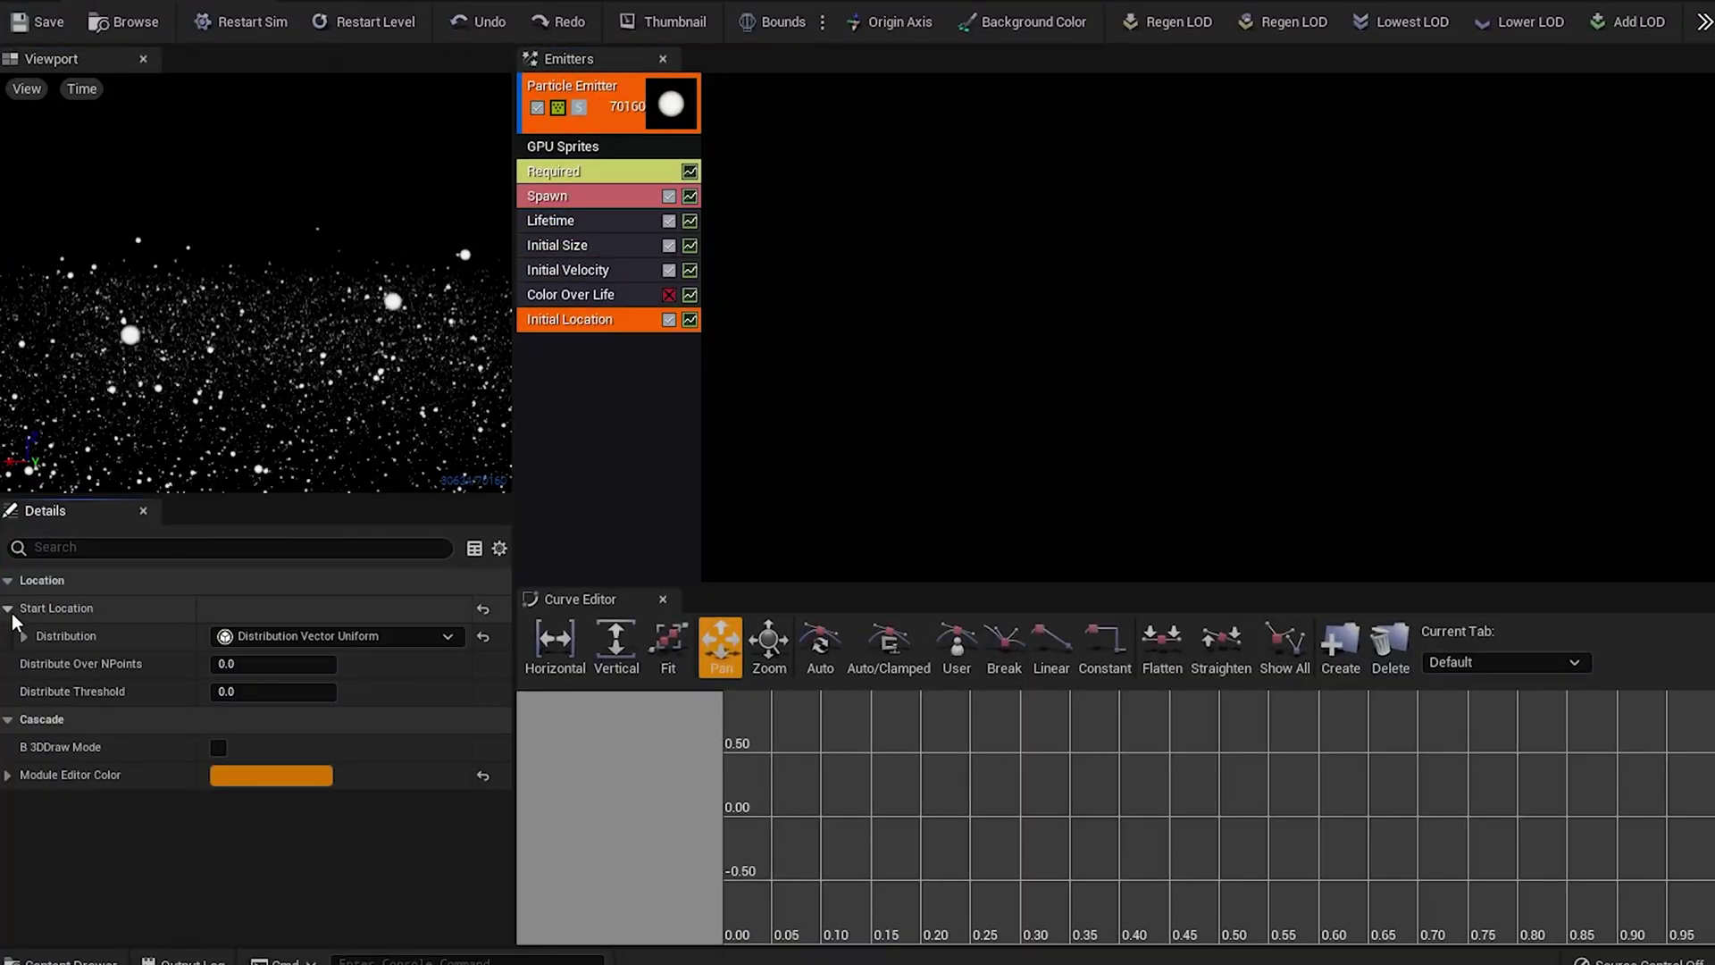
Step: Open the distribution type list for the snow emitter's Start Location
click(429, 636)
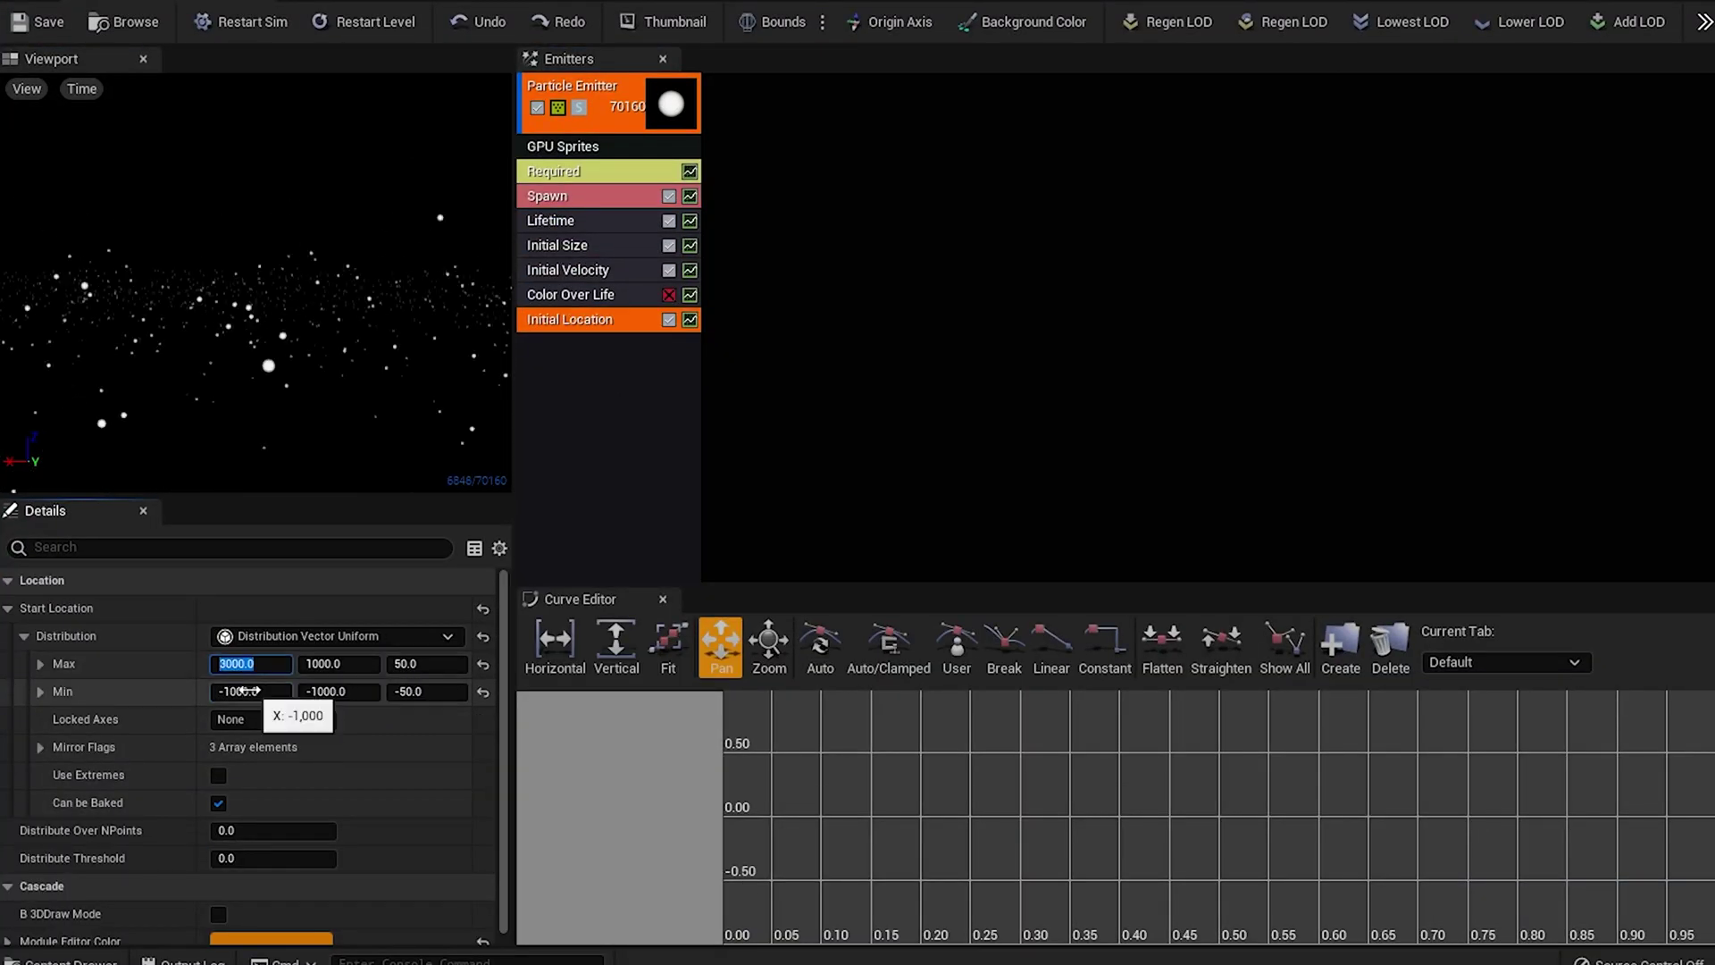